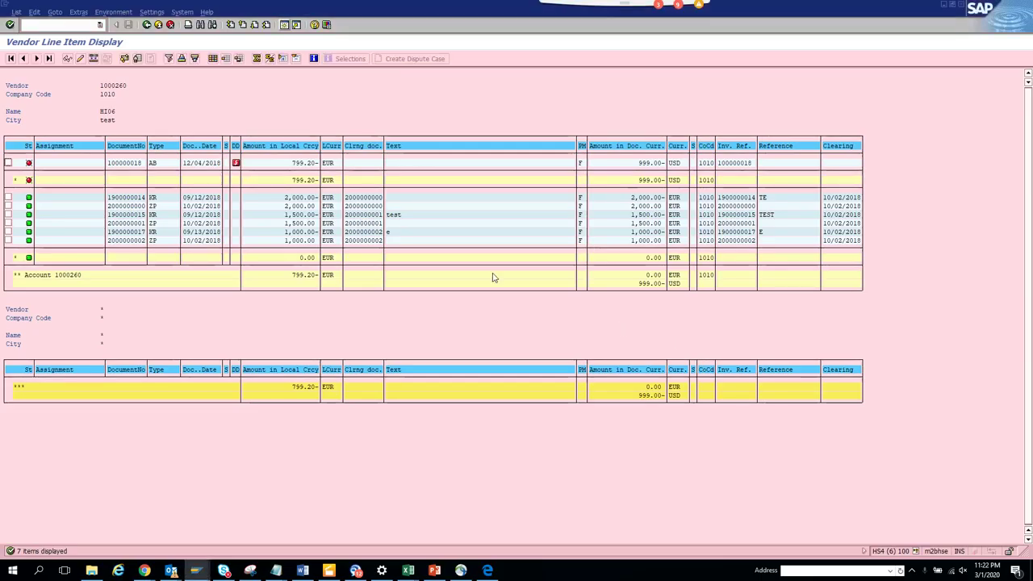
Leave the current list and run the vendor line item display for the preset vendor's open items in company code 1010
click(145, 25)
click(145, 25)
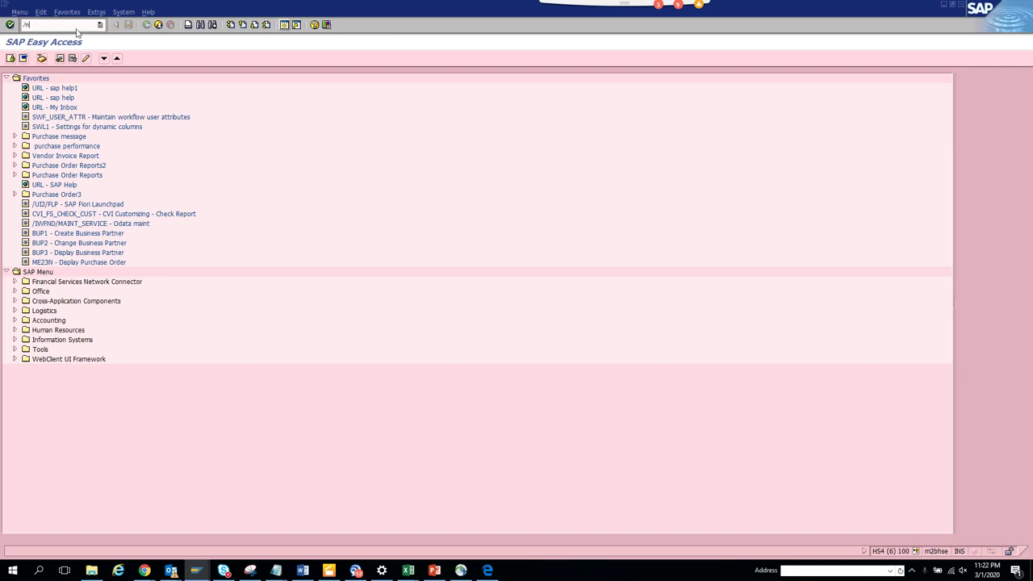
key(Return)
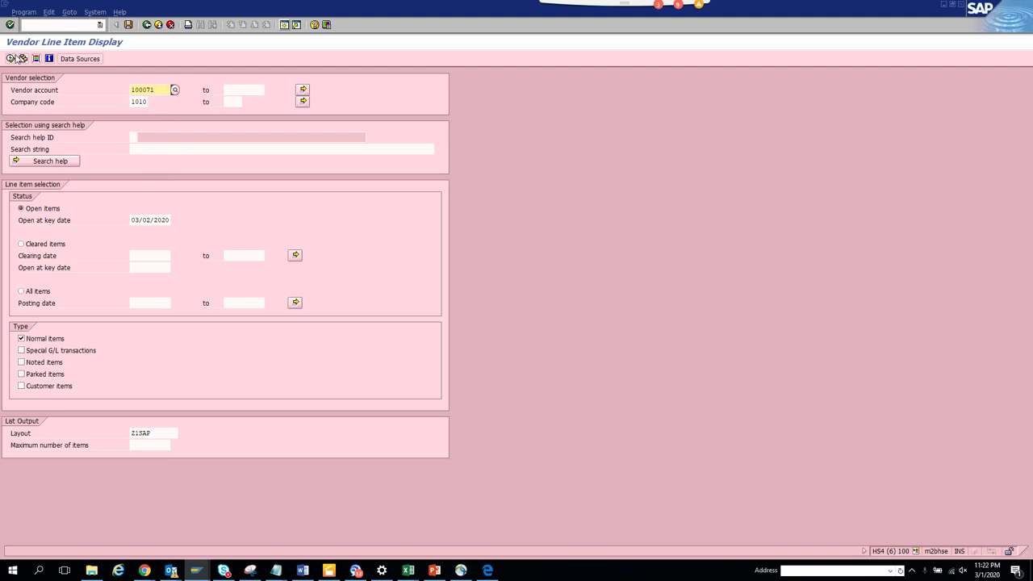
click(10, 59)
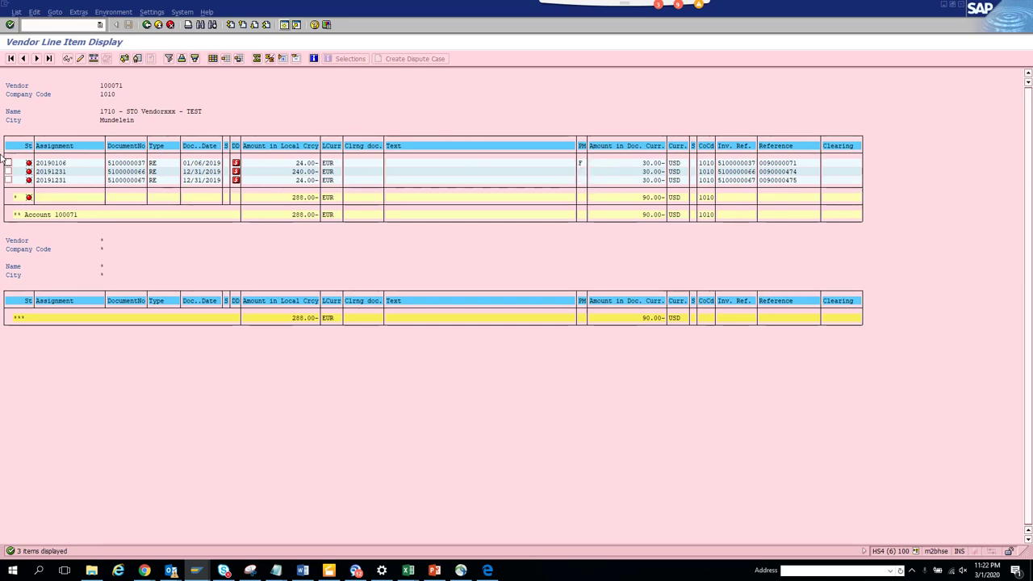
Mass-change the payment method of all line items to T, Bank transfer MT101, and execute the changes
click(37, 12)
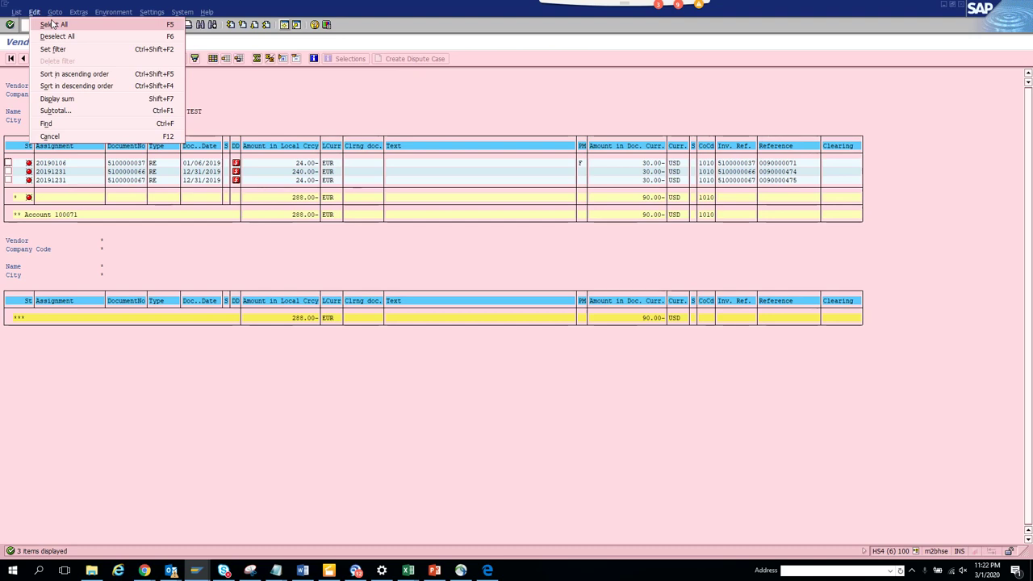
click(52, 25)
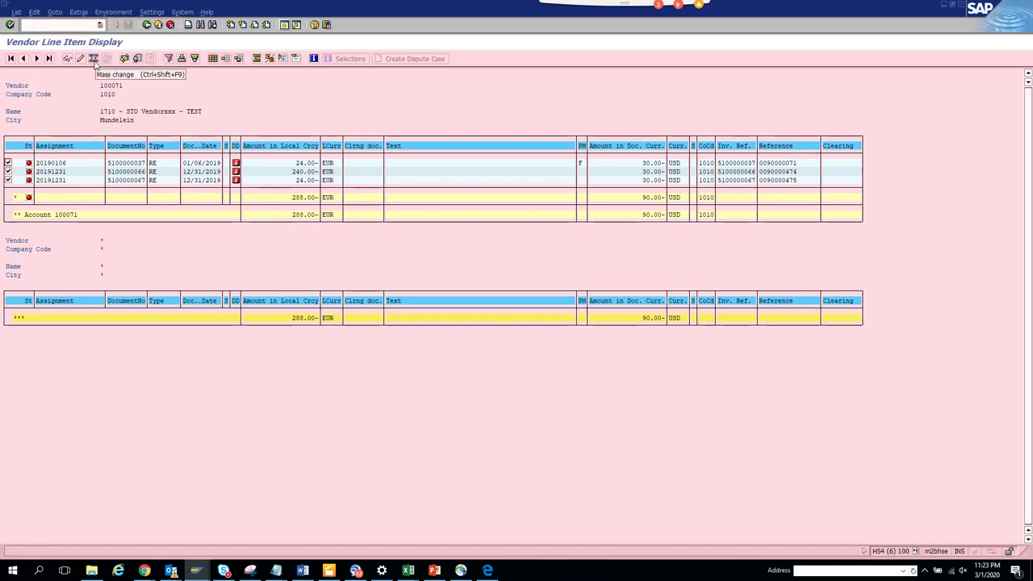
click(93, 59)
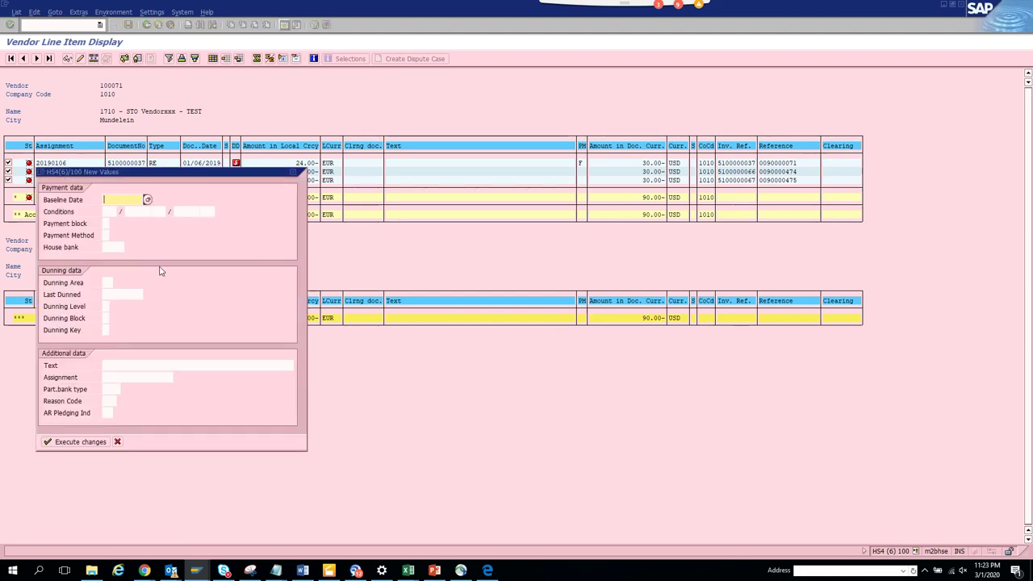
click(105, 235)
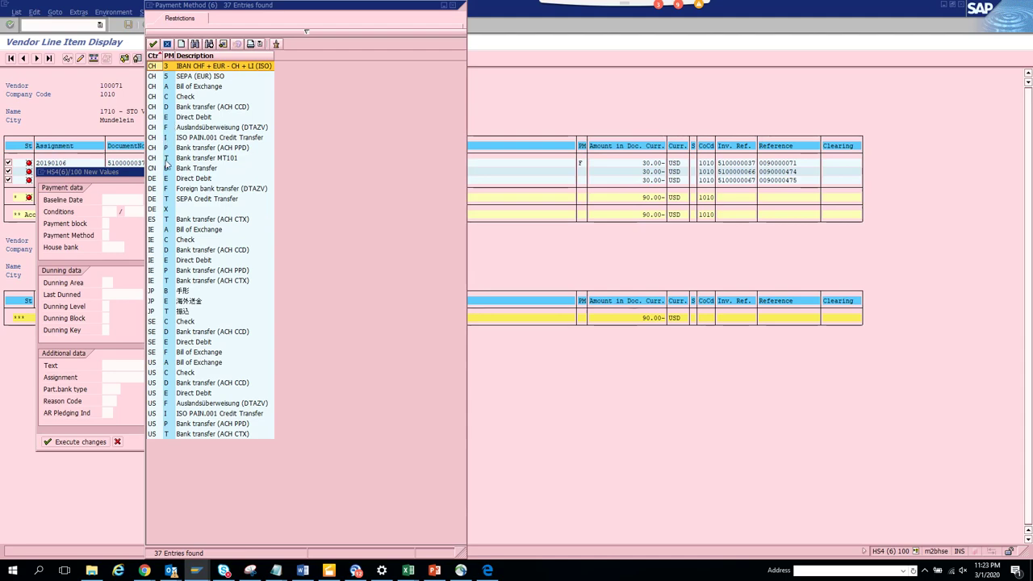
double_click(166, 160)
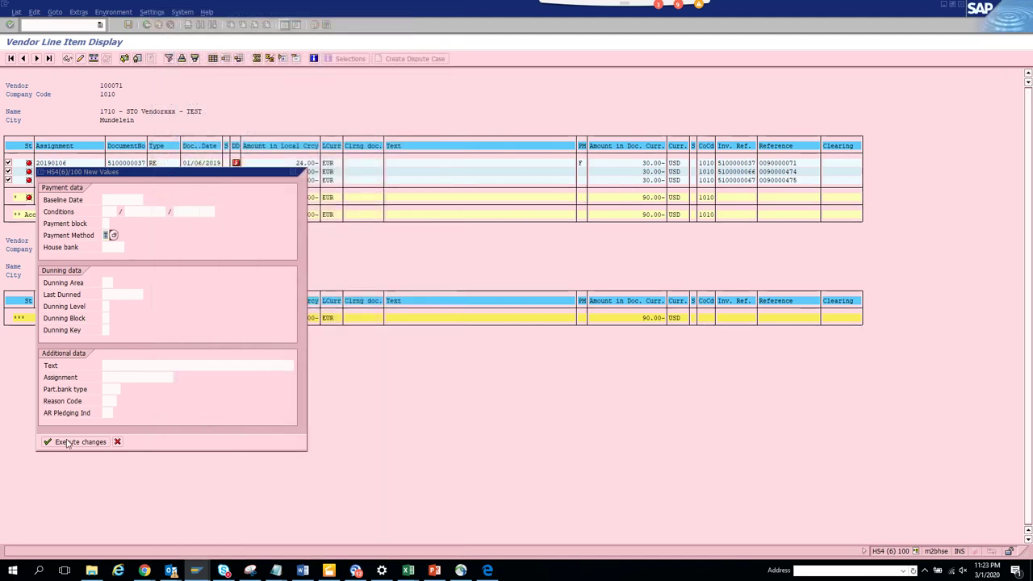
click(49, 442)
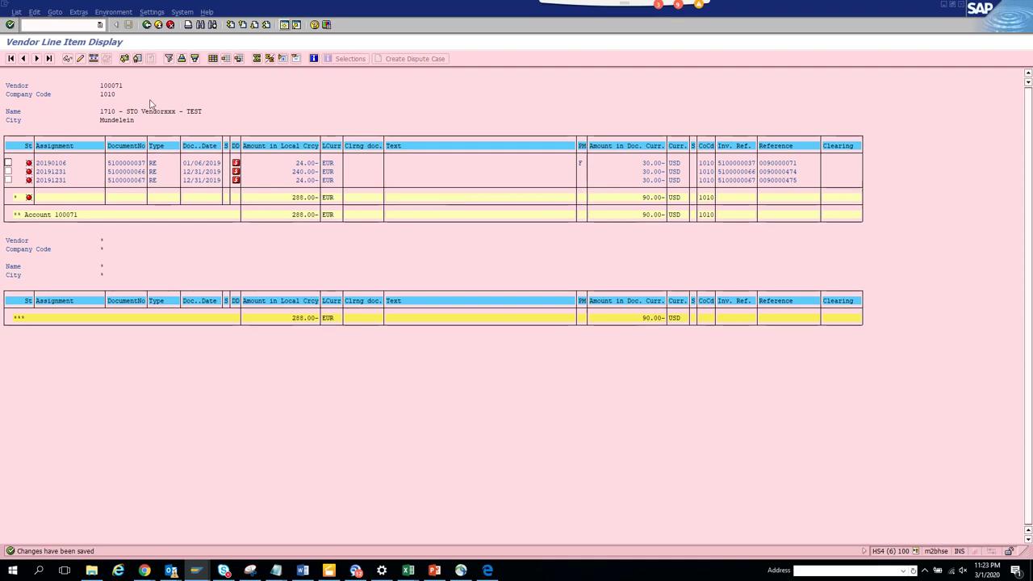
Refresh the vendor line item list to reload the changed payment methods
click(16, 12)
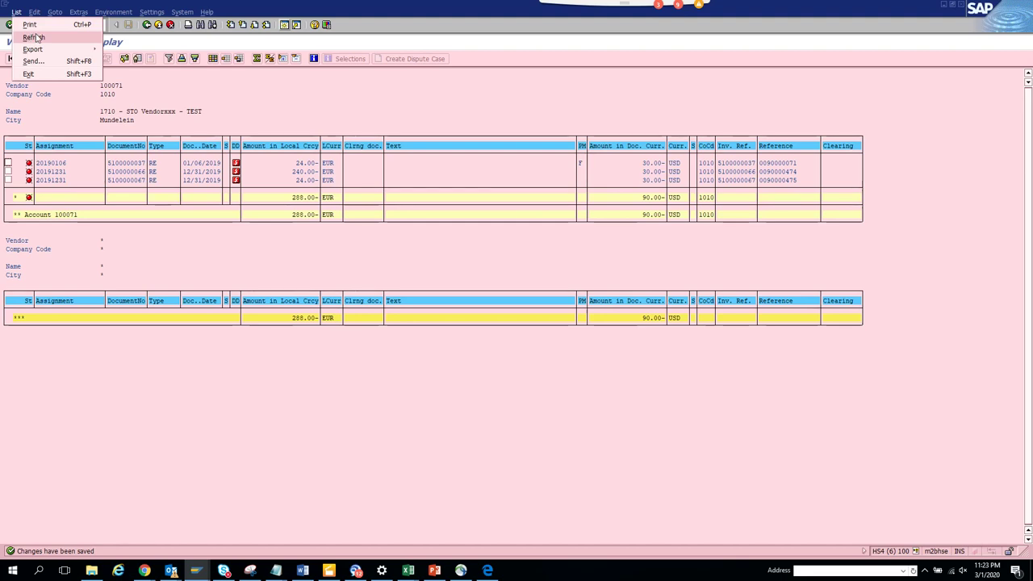
click(30, 37)
click(113, 12)
click(16, 12)
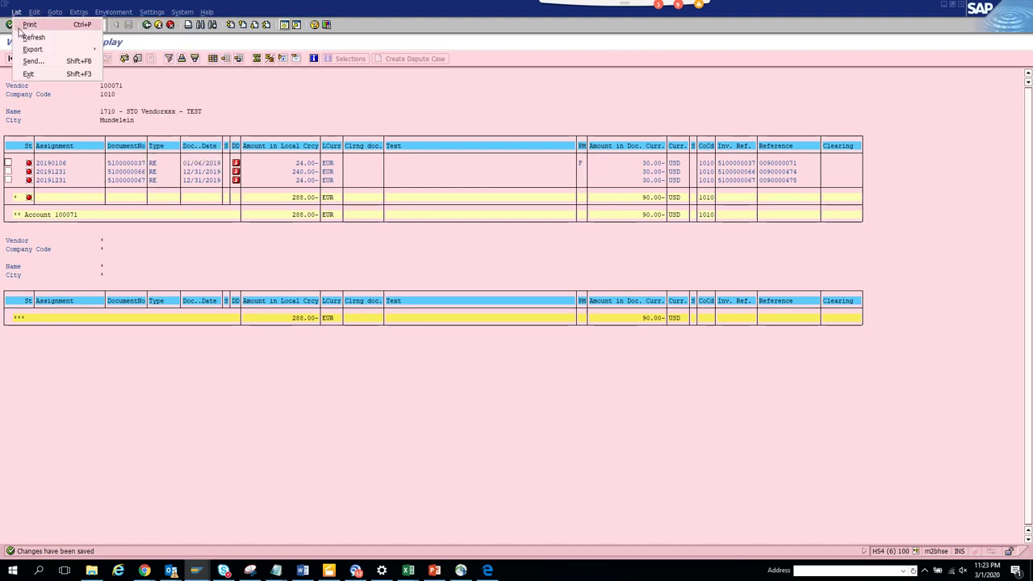
click(31, 38)
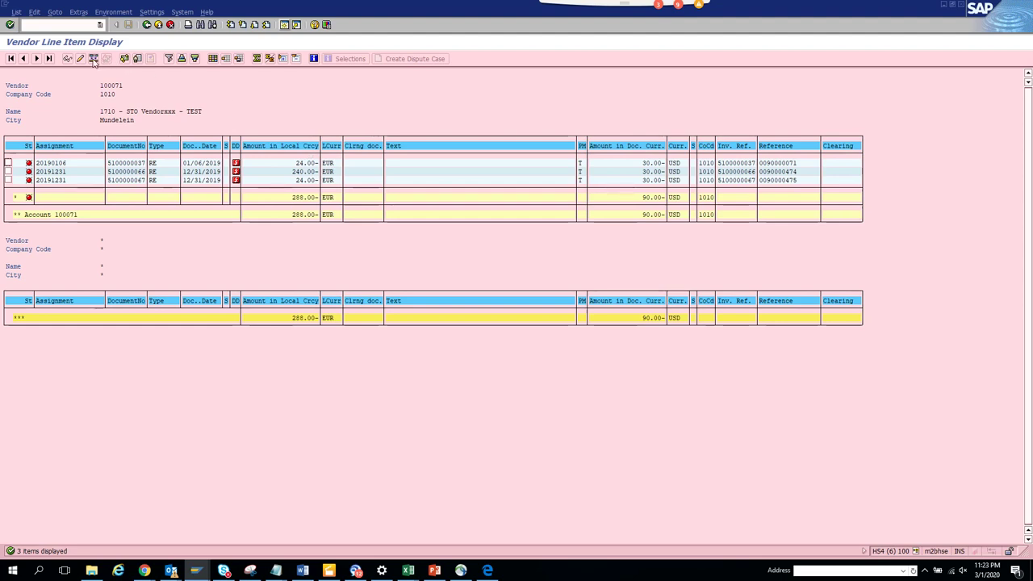
click(8, 162)
click(94, 59)
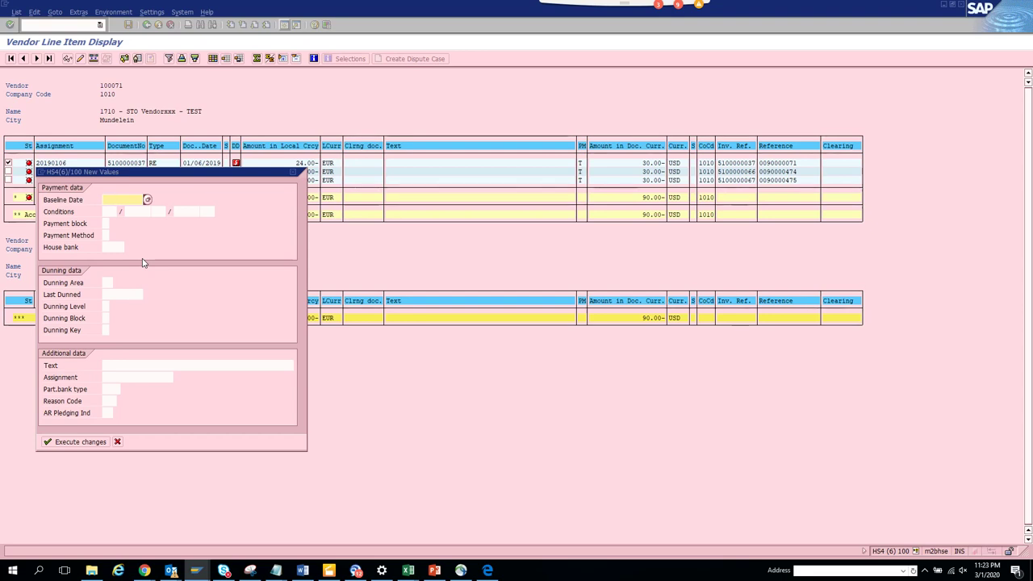
click(292, 172)
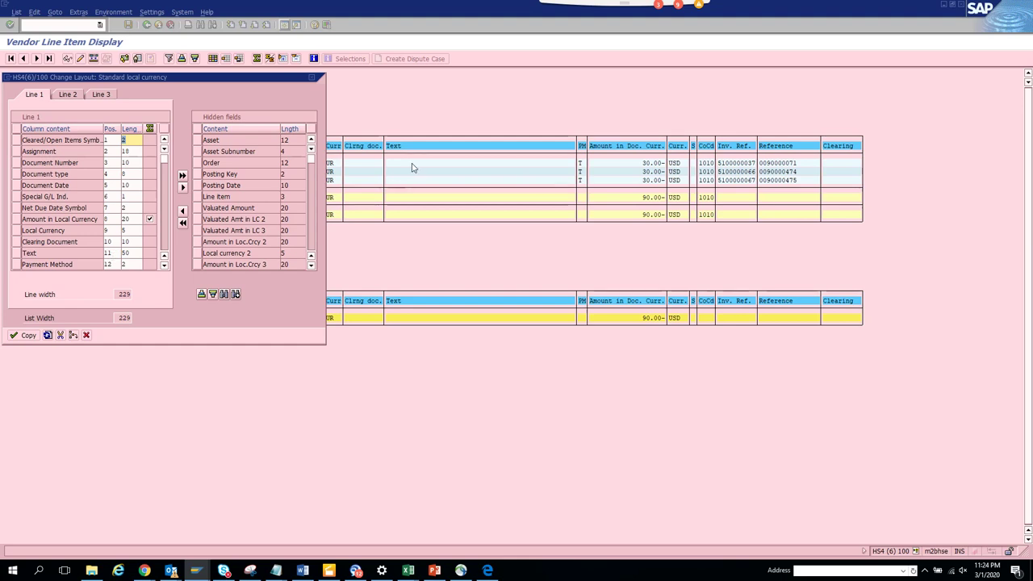
click(312, 78)
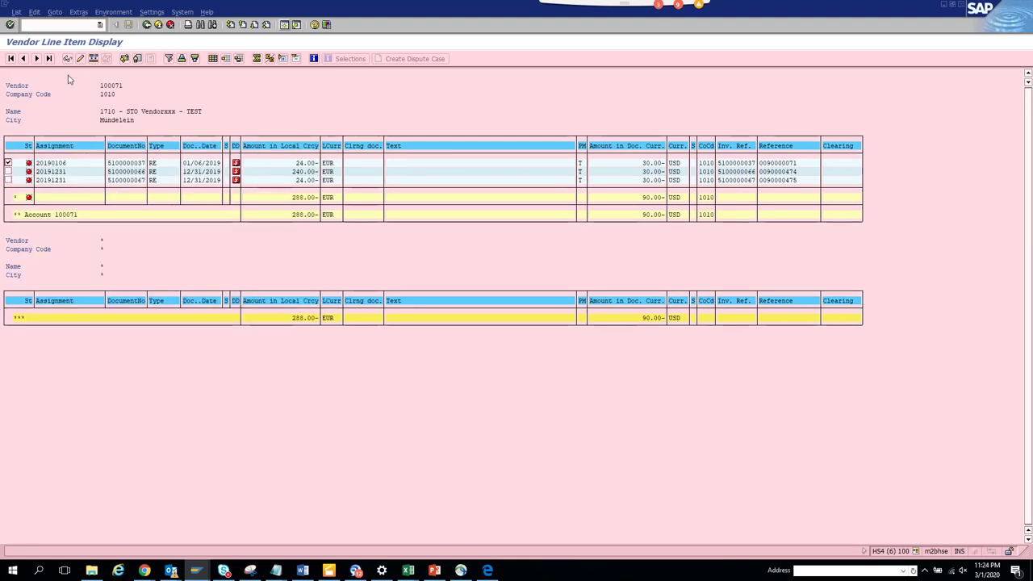
Mass-change all line items to payment method F with the text "test", execute the changes and refresh the list
click(34, 12)
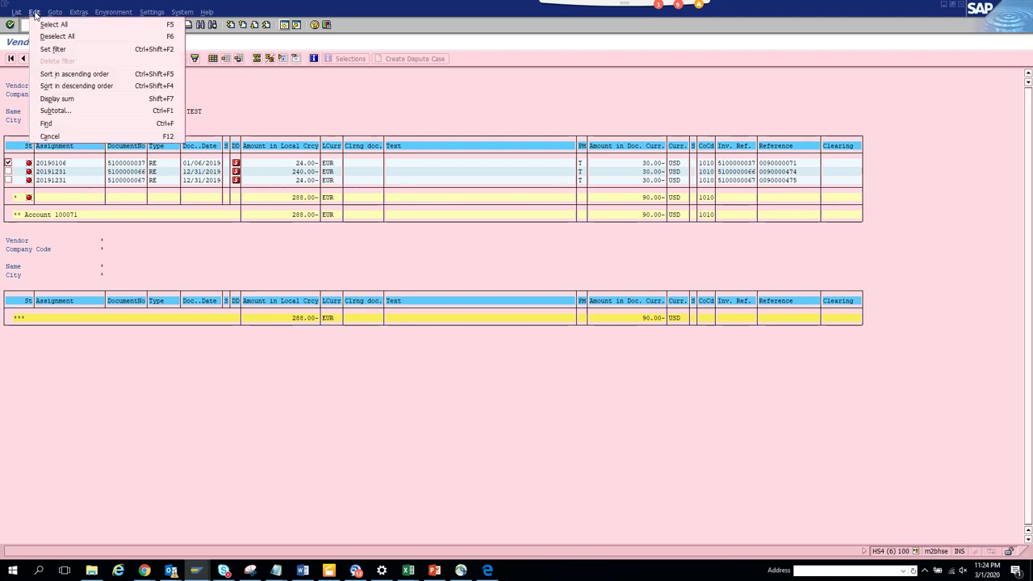
click(53, 24)
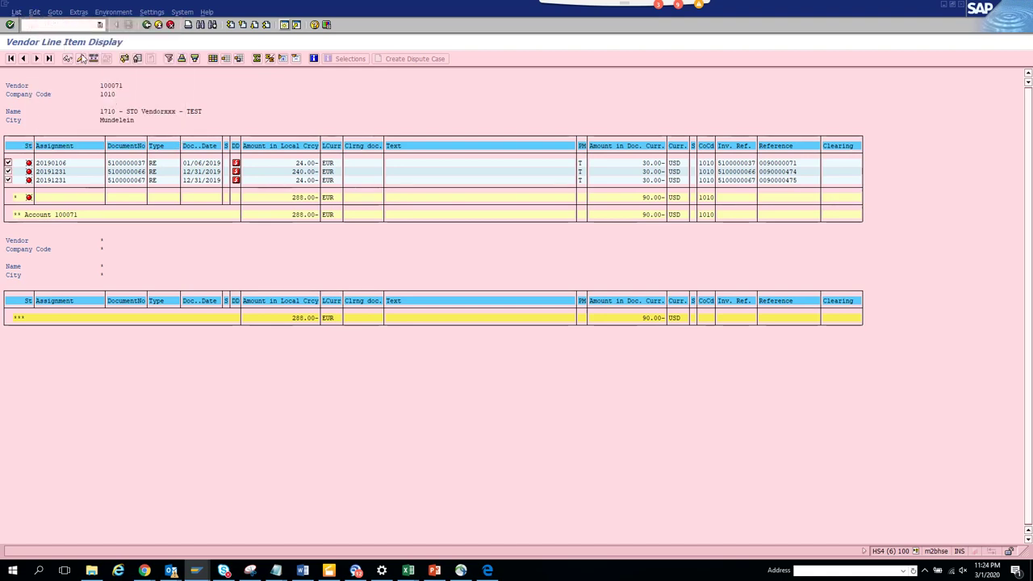
click(94, 59)
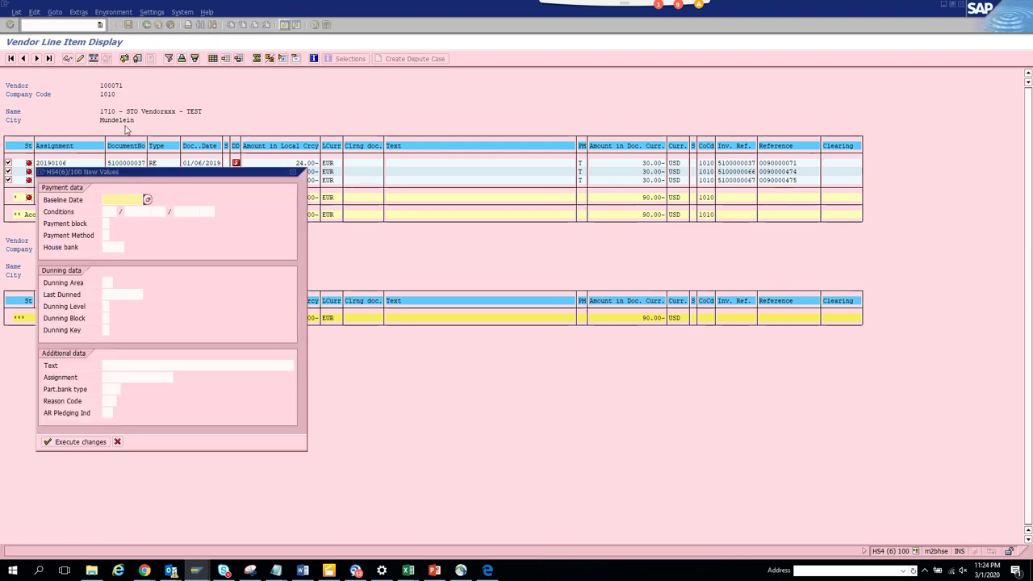
click(105, 233)
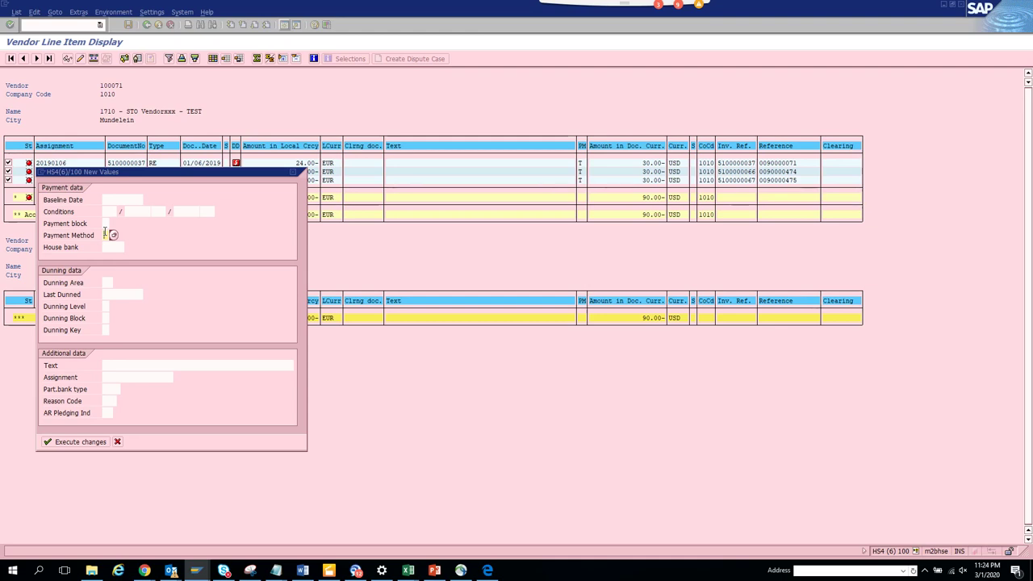
click(145, 364)
text(test)
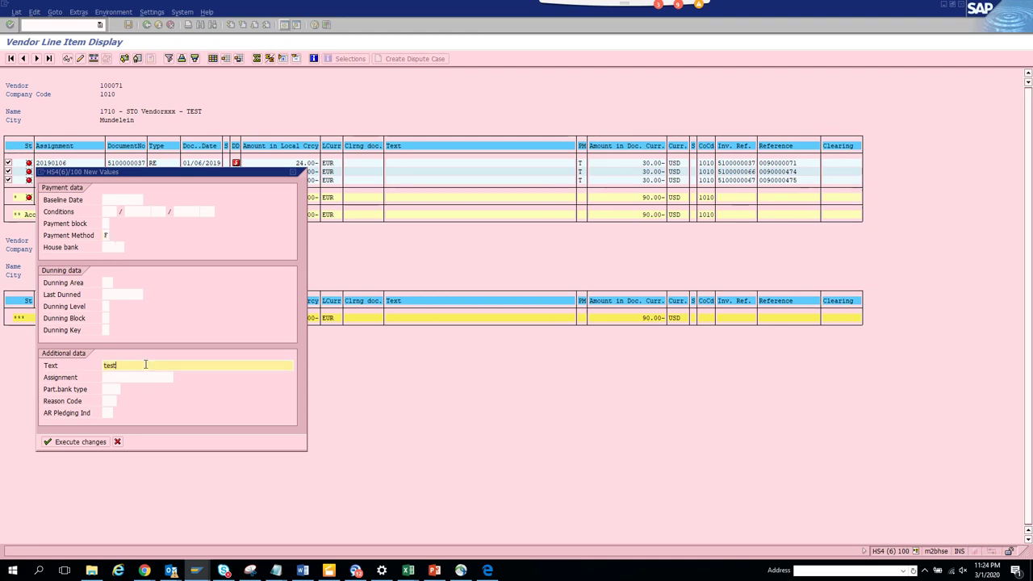
click(81, 441)
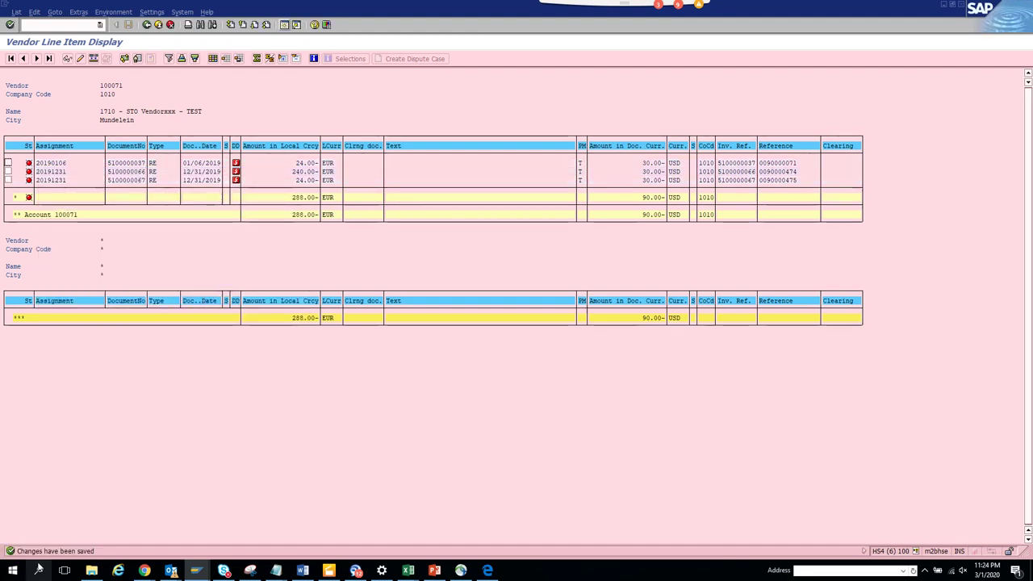
click(15, 12)
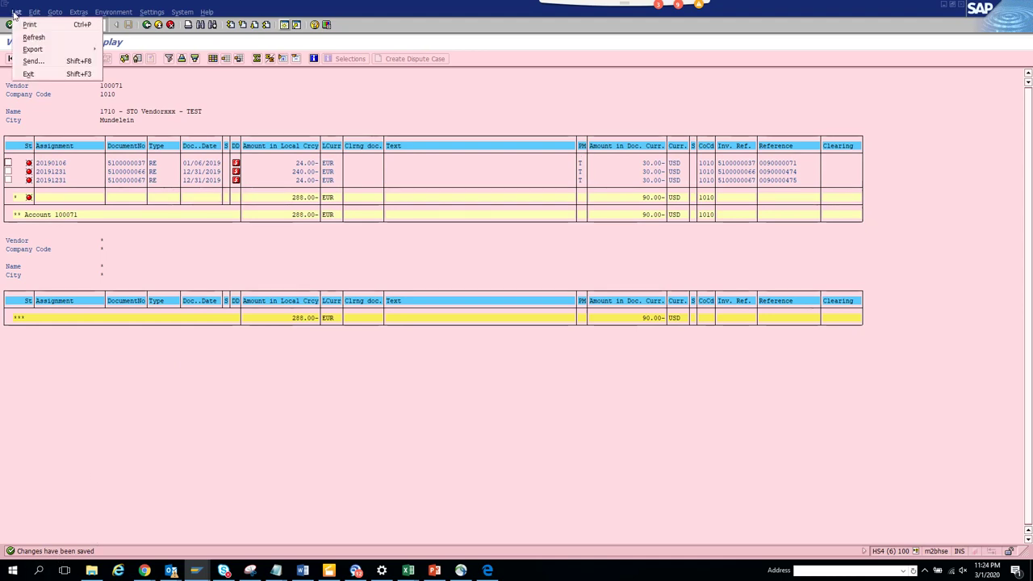
click(26, 36)
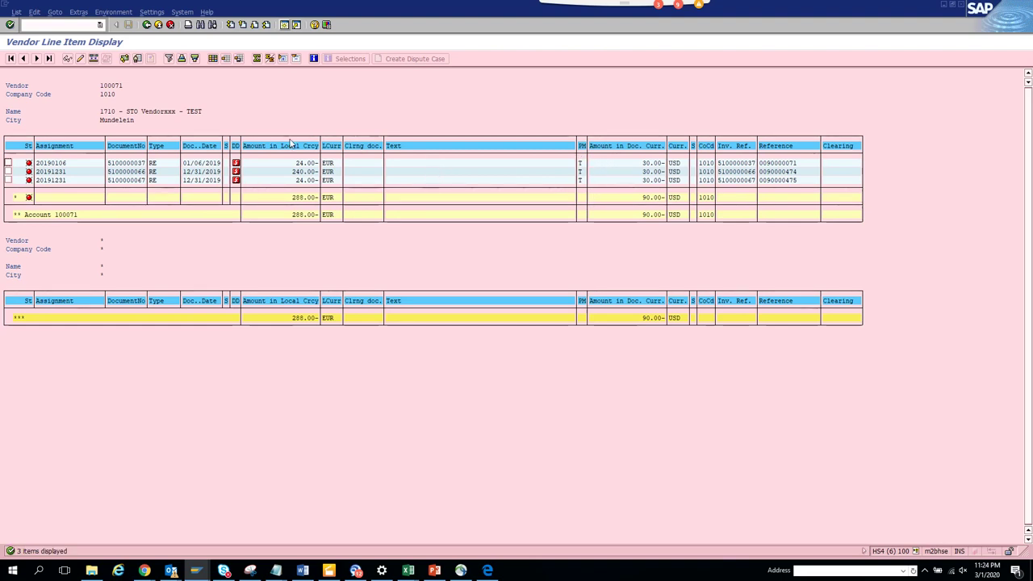
Search the layout's hidden fields for "text" and add the Text for Priority column to the line item list
click(216, 58)
click(231, 242)
click(224, 297)
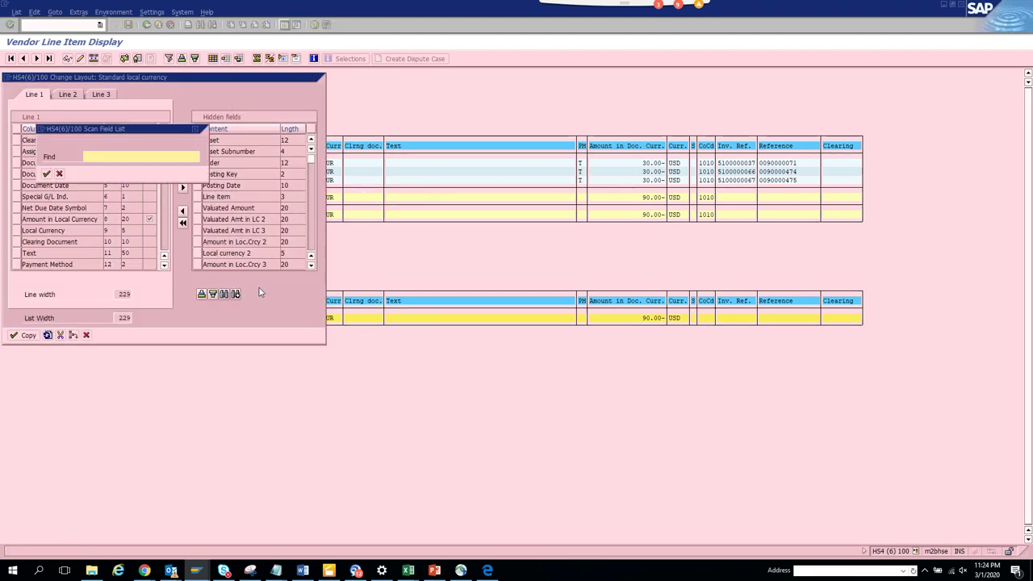
text(text)
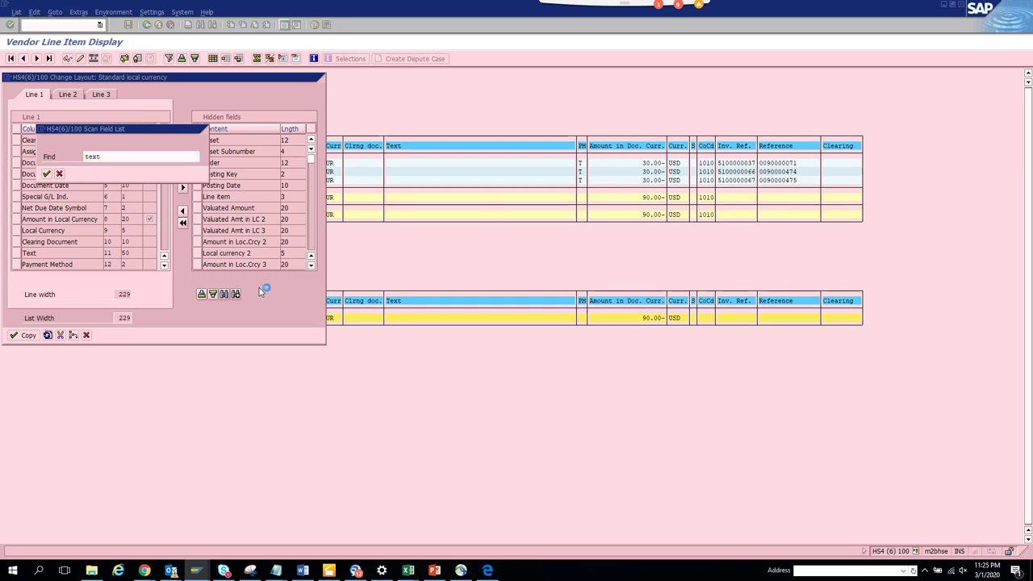
key(Return)
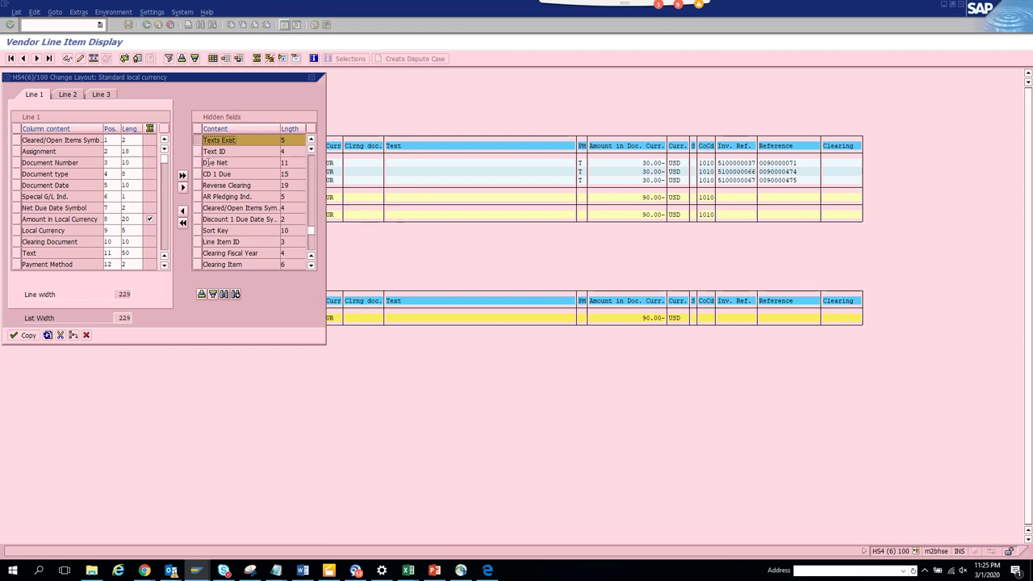
click(239, 296)
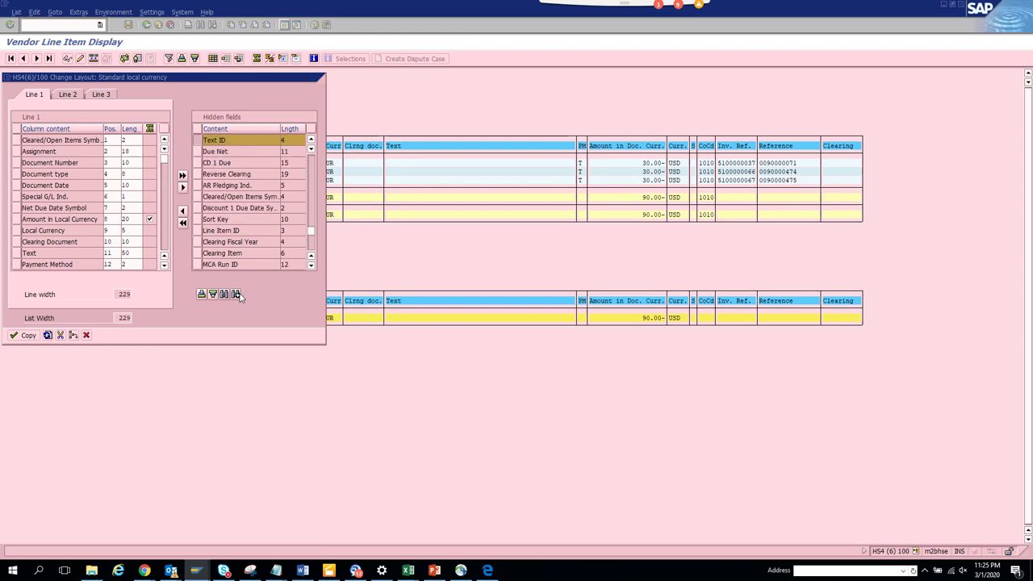
click(239, 296)
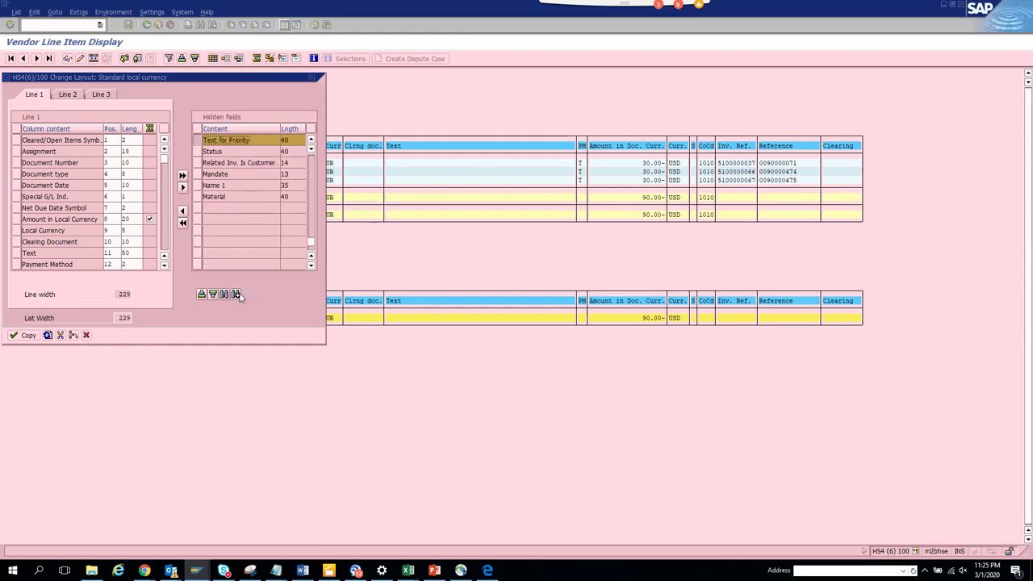
click(184, 212)
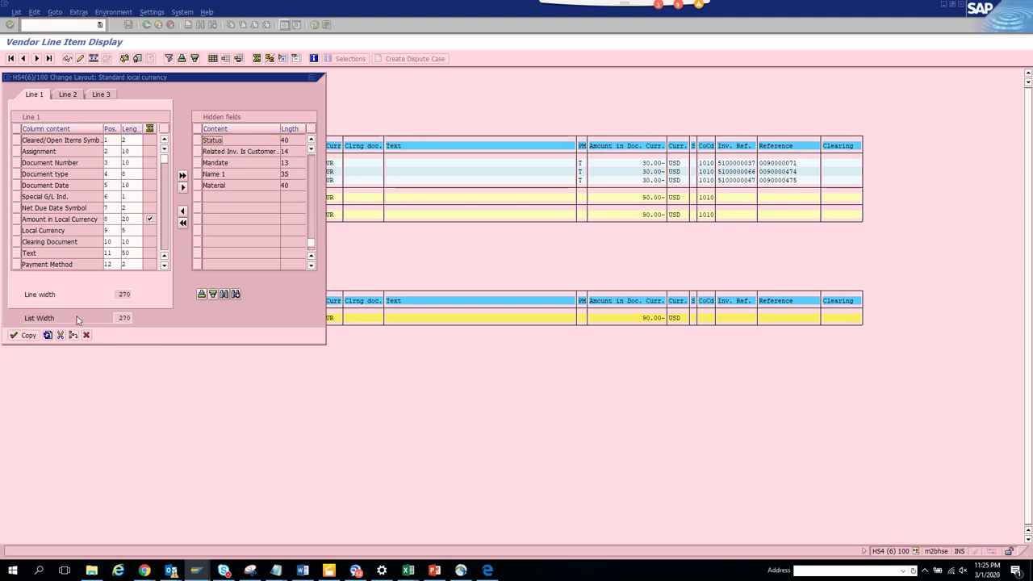
click(27, 336)
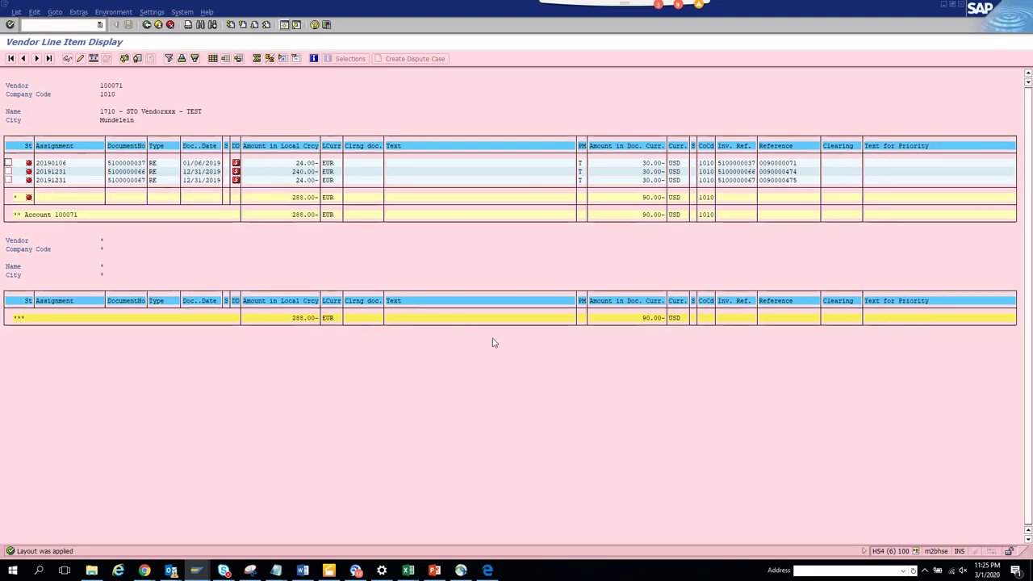
Open the mass change values for the first line item and examine the Text field's help and technical information
click(94, 59)
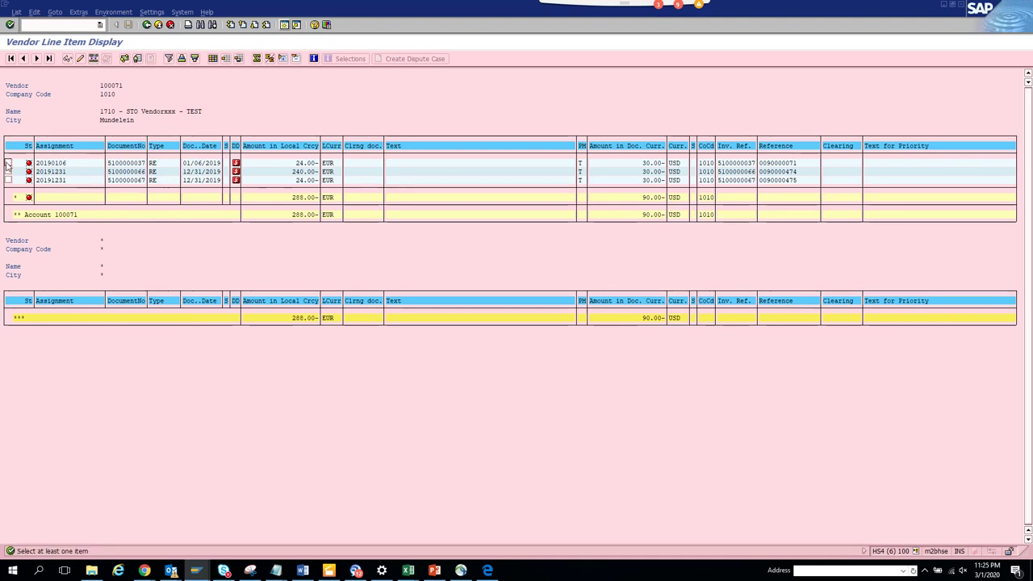
click(95, 59)
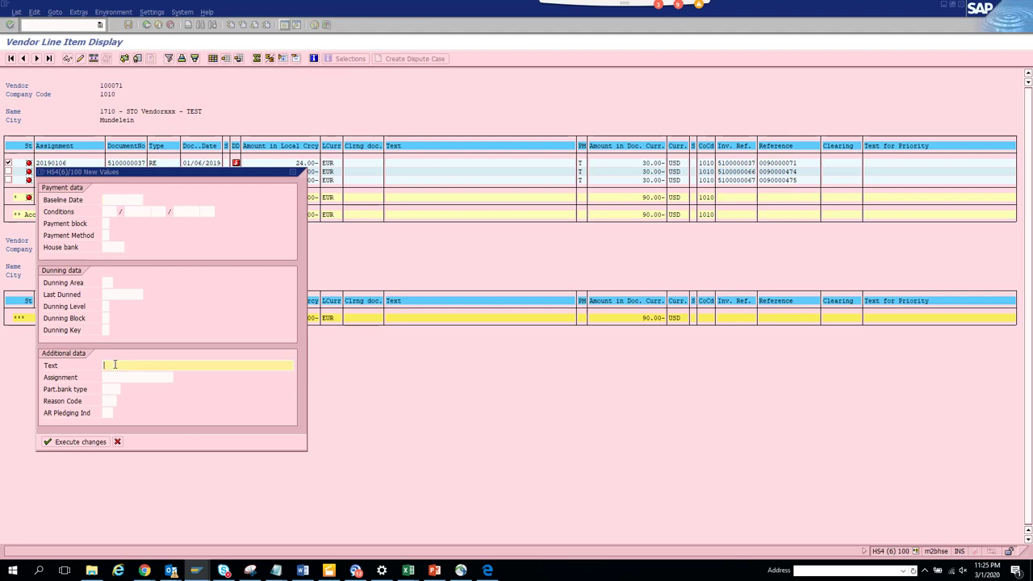
click(114, 365)
key(Return)
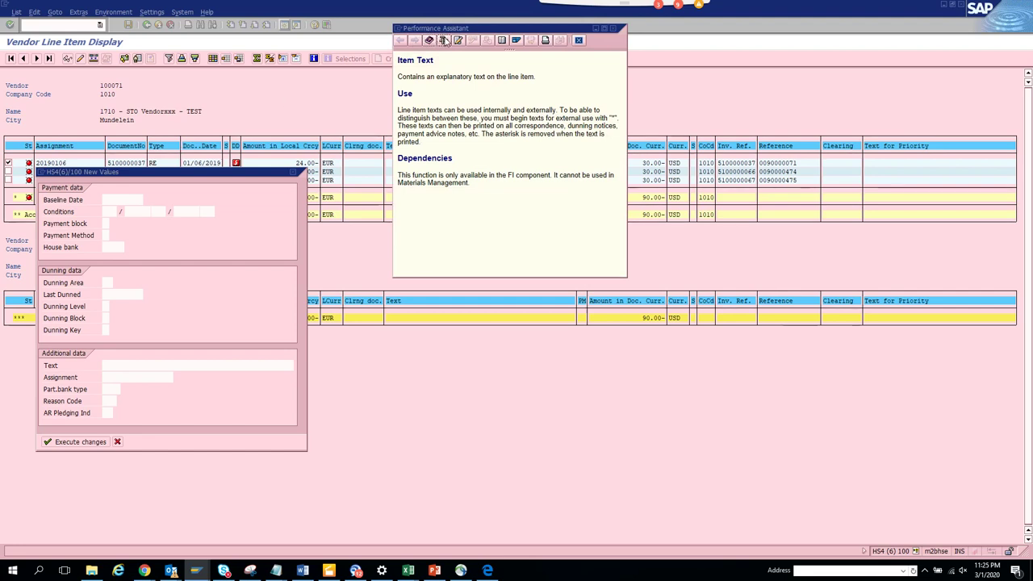
click(444, 41)
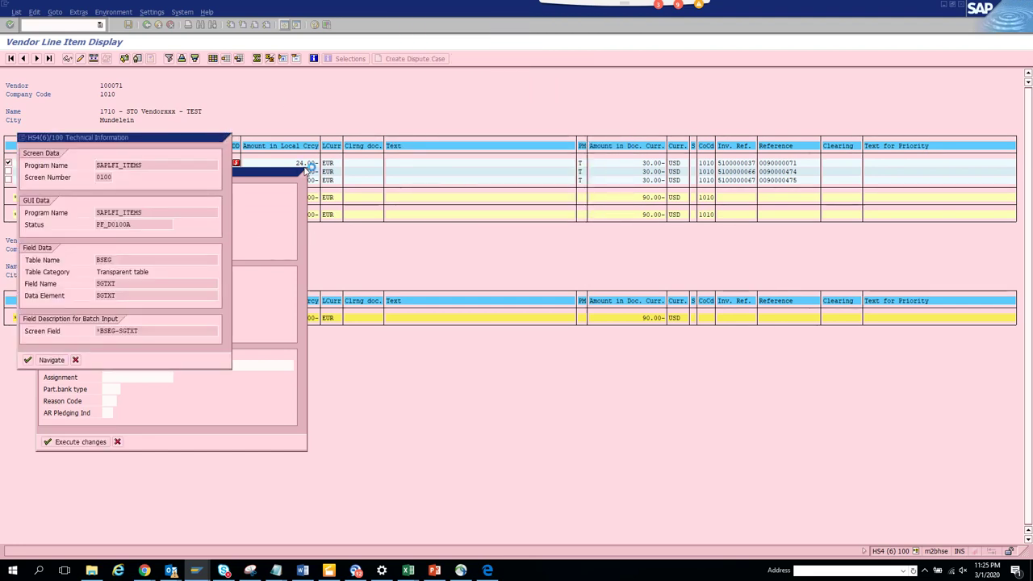
click(226, 138)
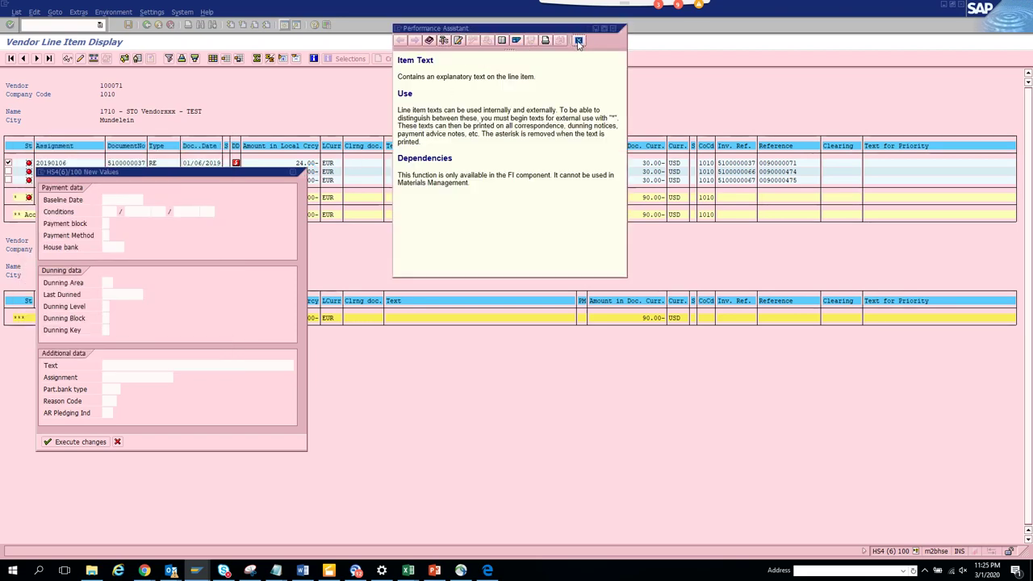
Close the mass change values unexecuted and search the line item layout's hidden fields for "item"
click(300, 172)
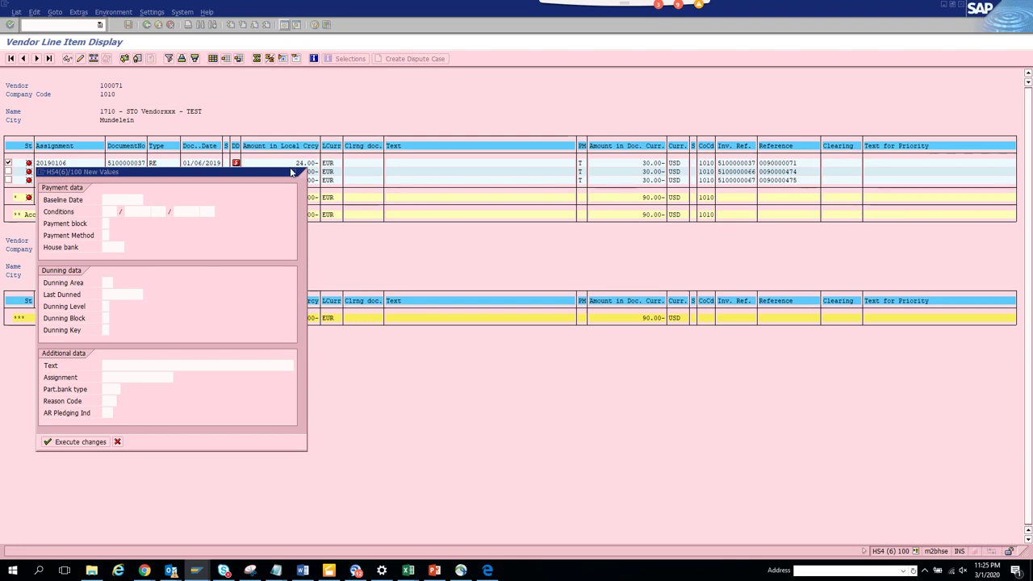
click(293, 173)
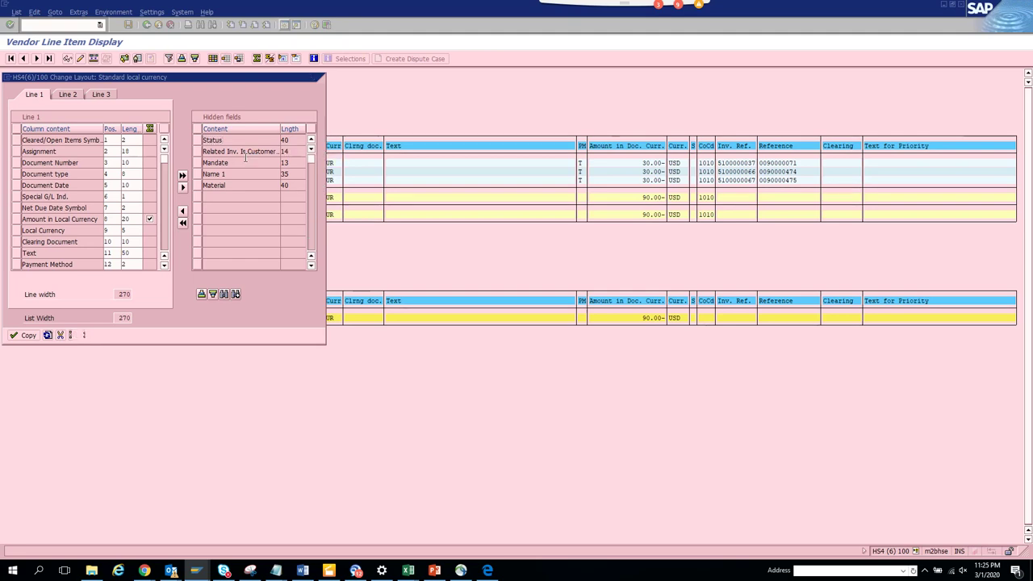
scroll(234, 173, up, 3)
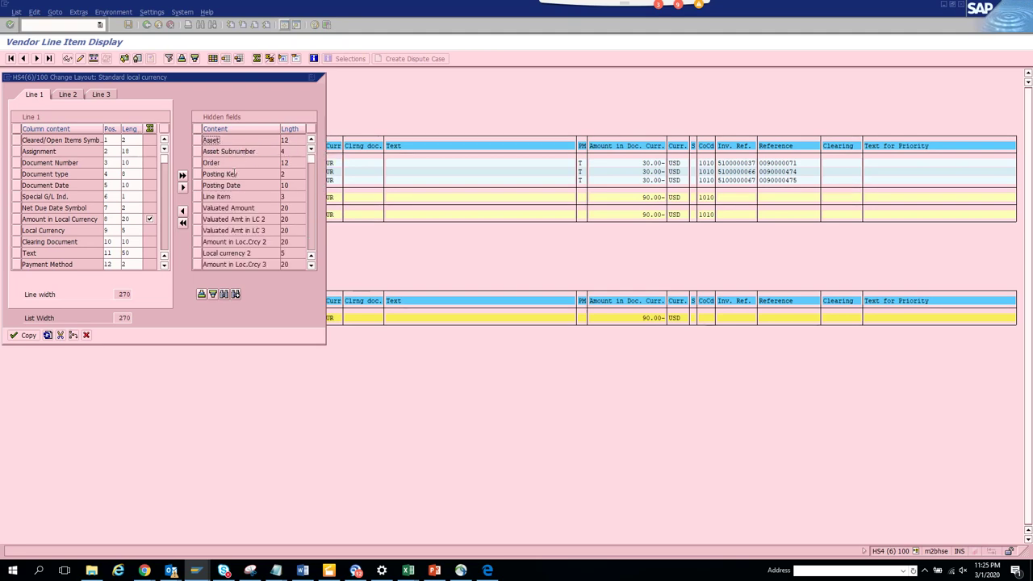
click(224, 294)
text(item)
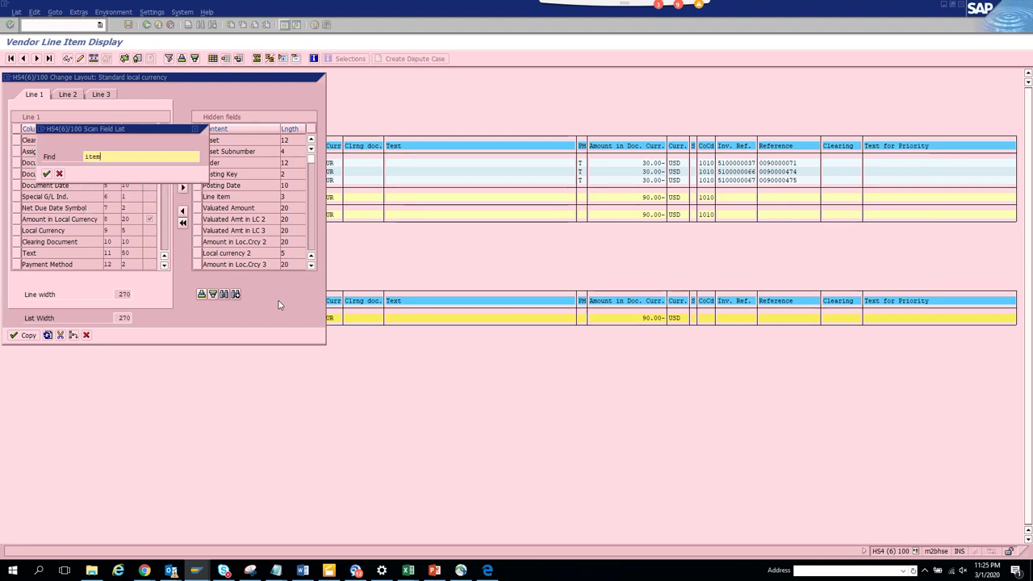
key(Return)
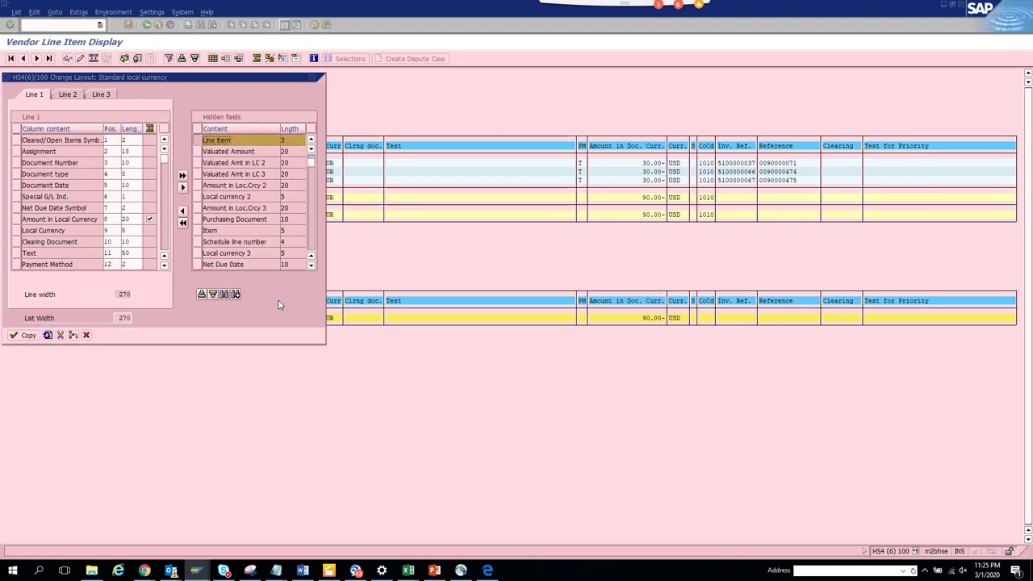
Go through the further hidden-field matches for "item" and leave the layout settings without adding a column
click(234, 294)
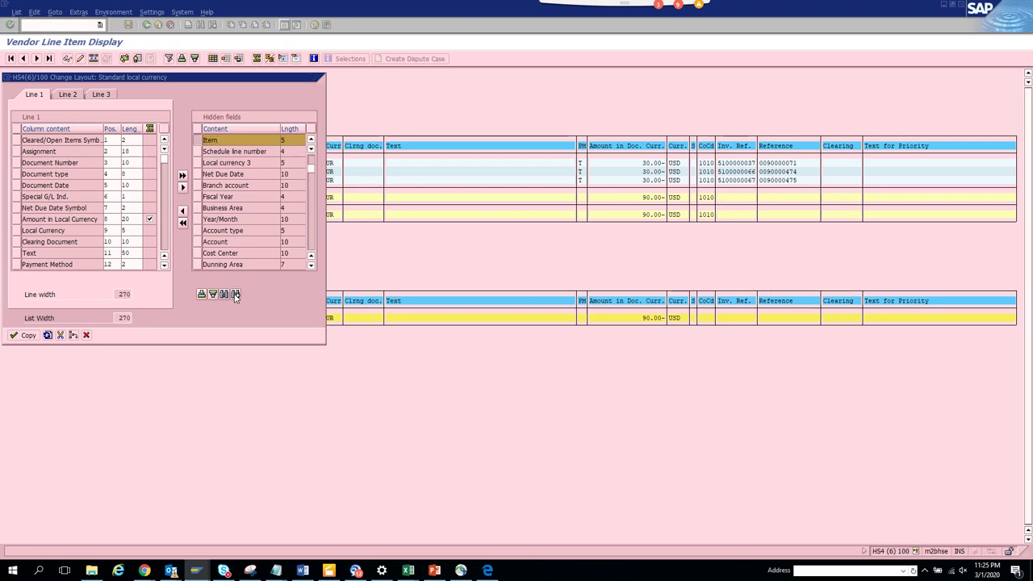
click(235, 294)
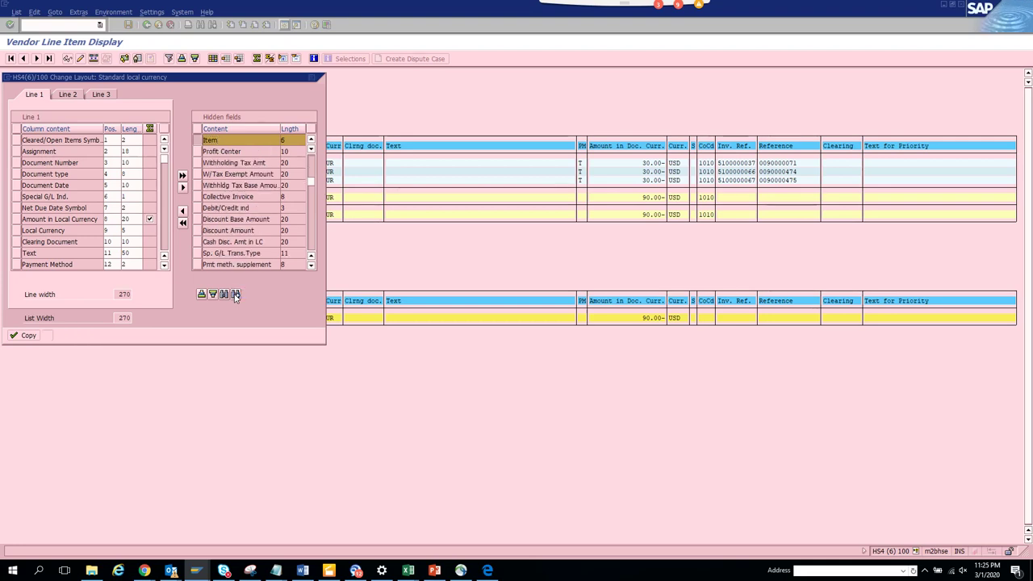
click(235, 294)
click(235, 293)
click(235, 293)
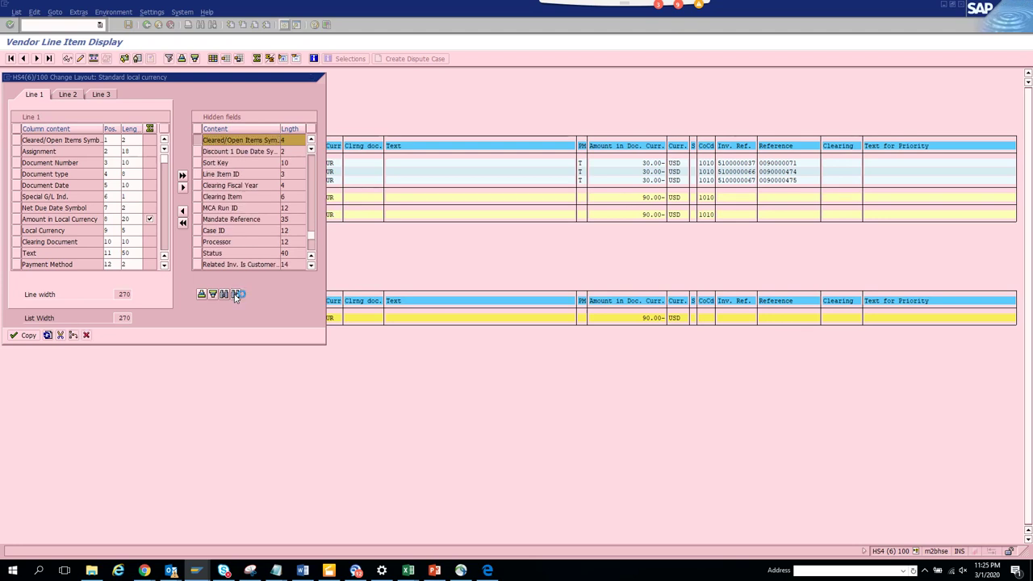
click(234, 294)
click(235, 294)
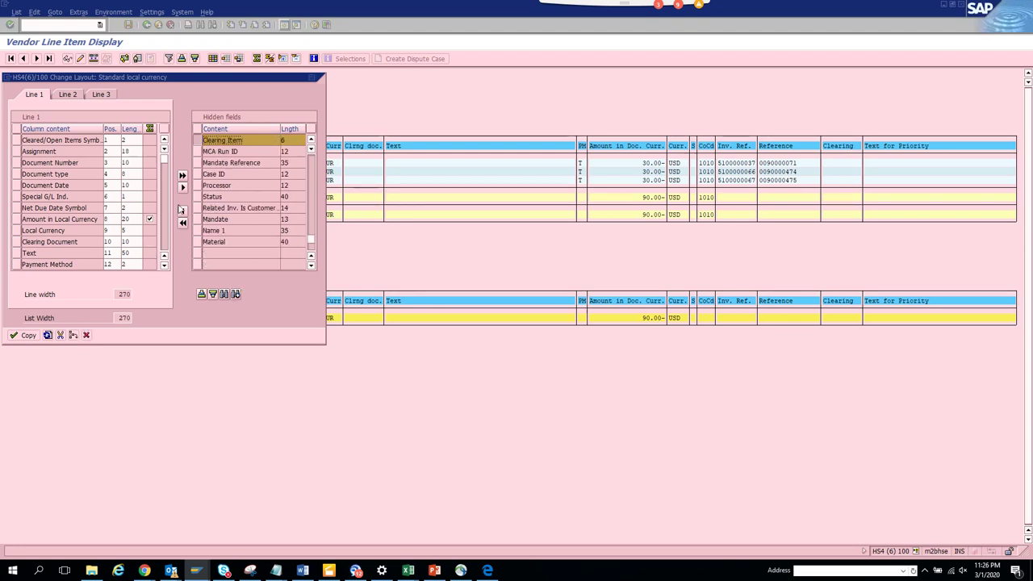
key(Return)
Display the first line item's document to check its payment method and text, and return to the list
click(417, 163)
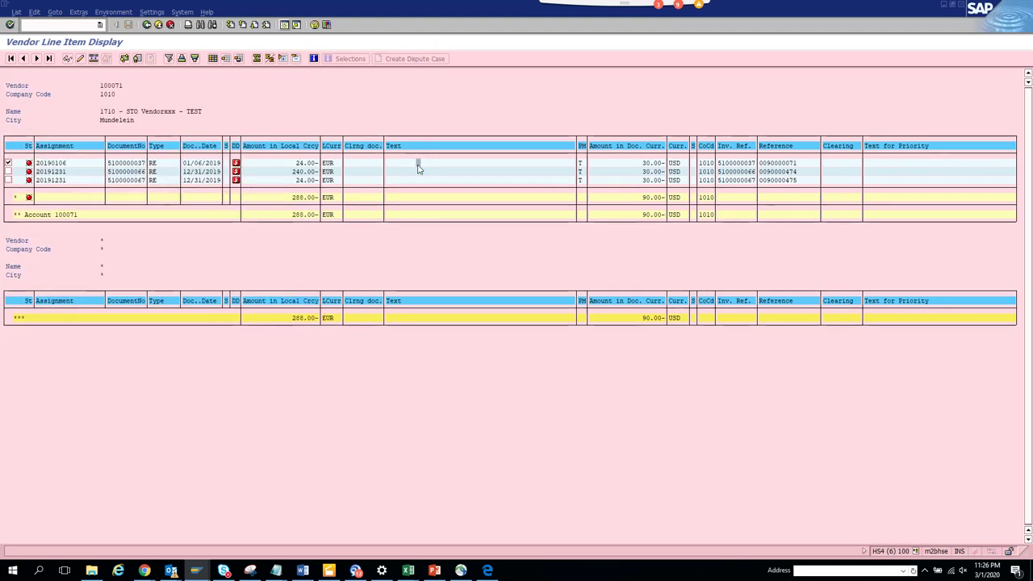
key(Return)
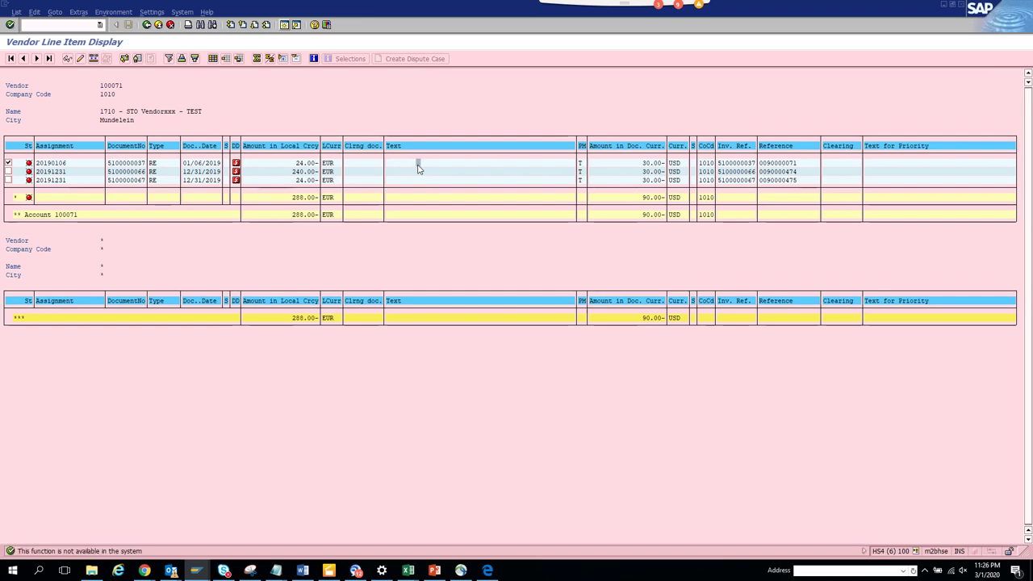
key(XF86AudioRaiseVolume)
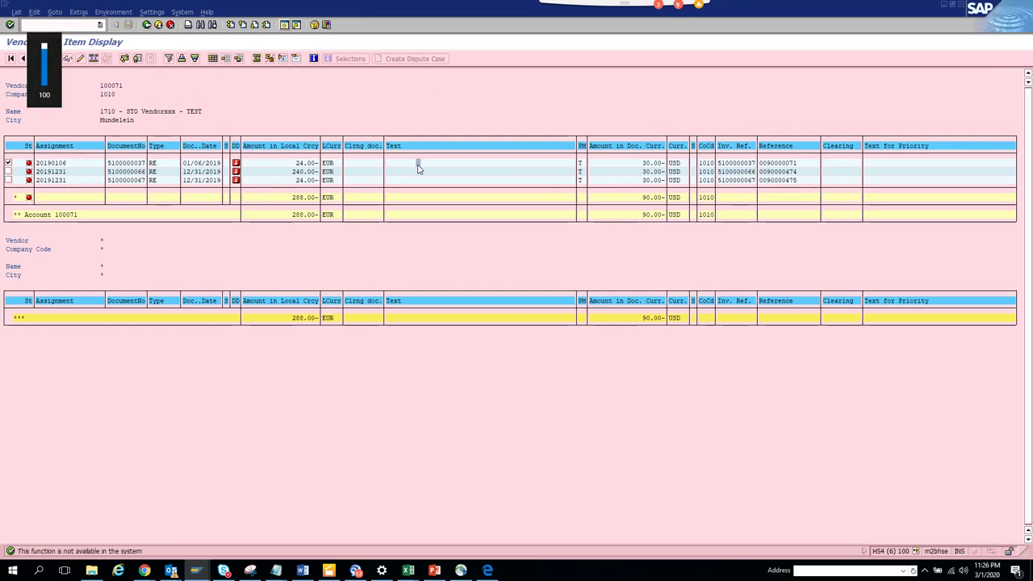
key(Return)
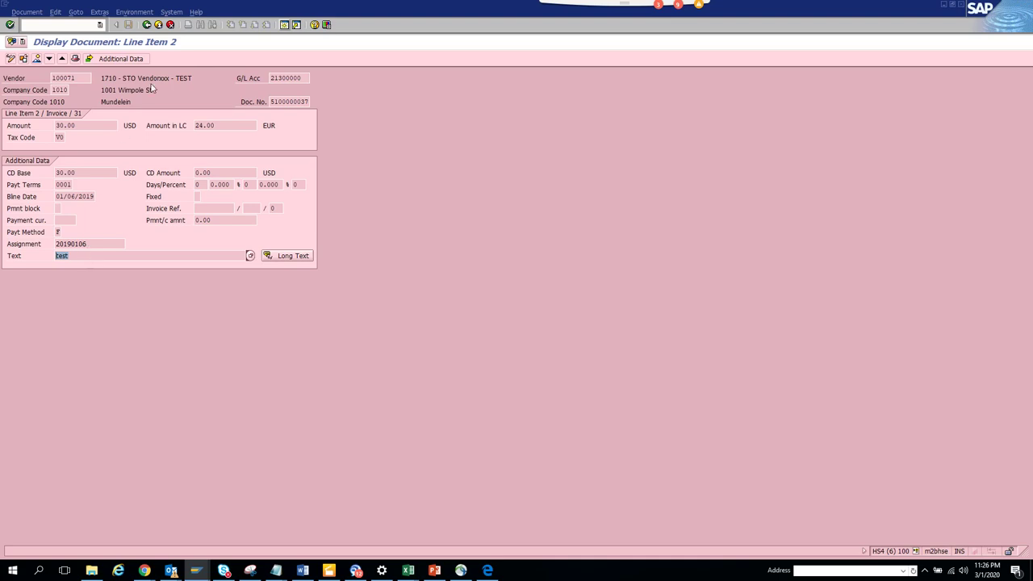
click(146, 25)
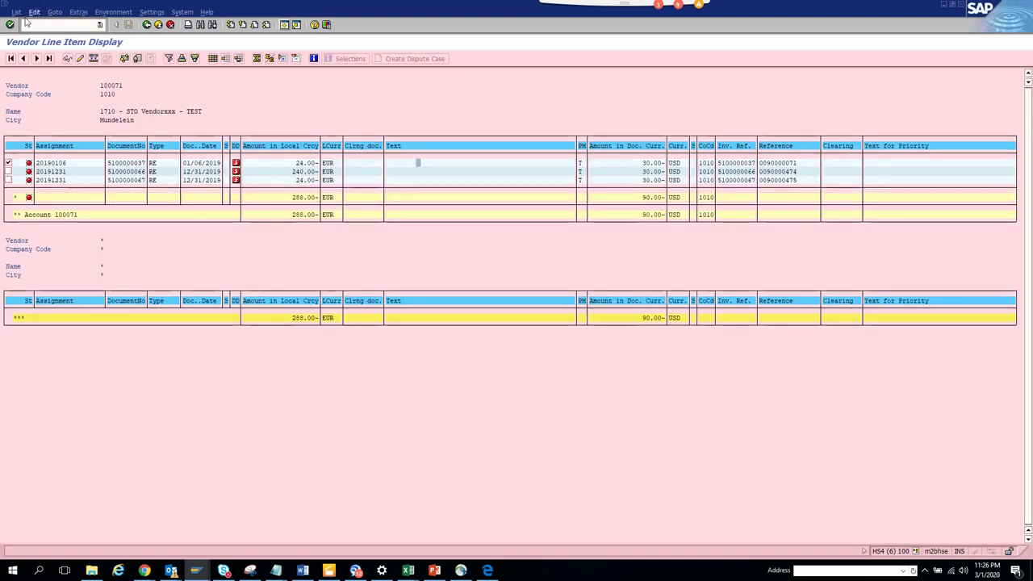
Select all line items, mass-change them to payment method E with a blank text, and execute the changes
click(35, 12)
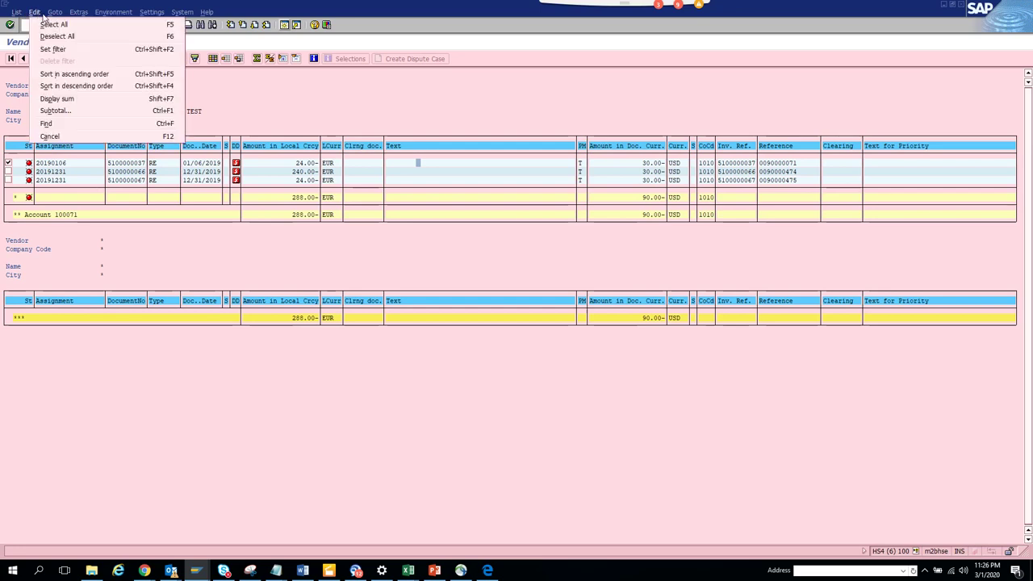
click(52, 25)
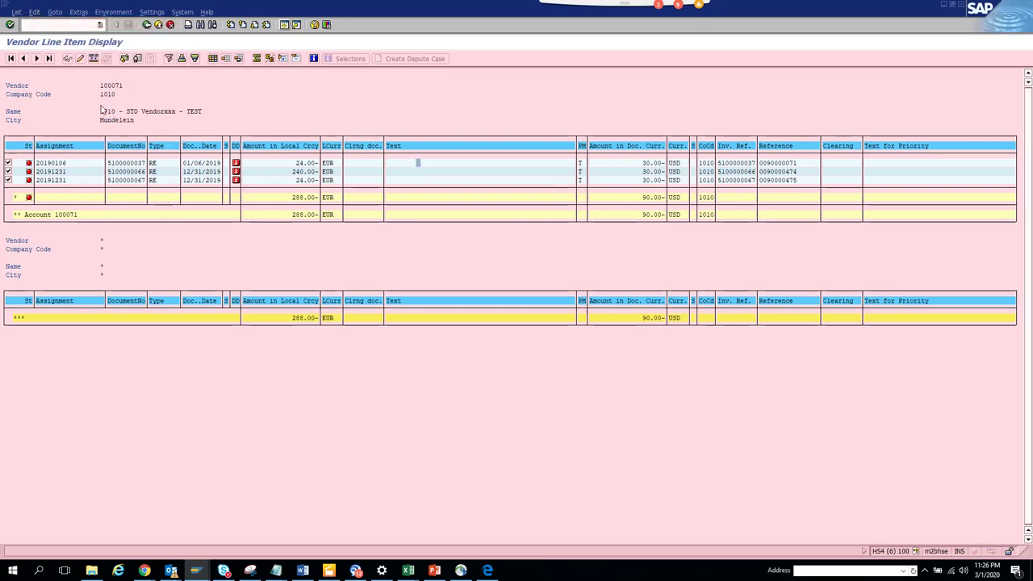
click(93, 59)
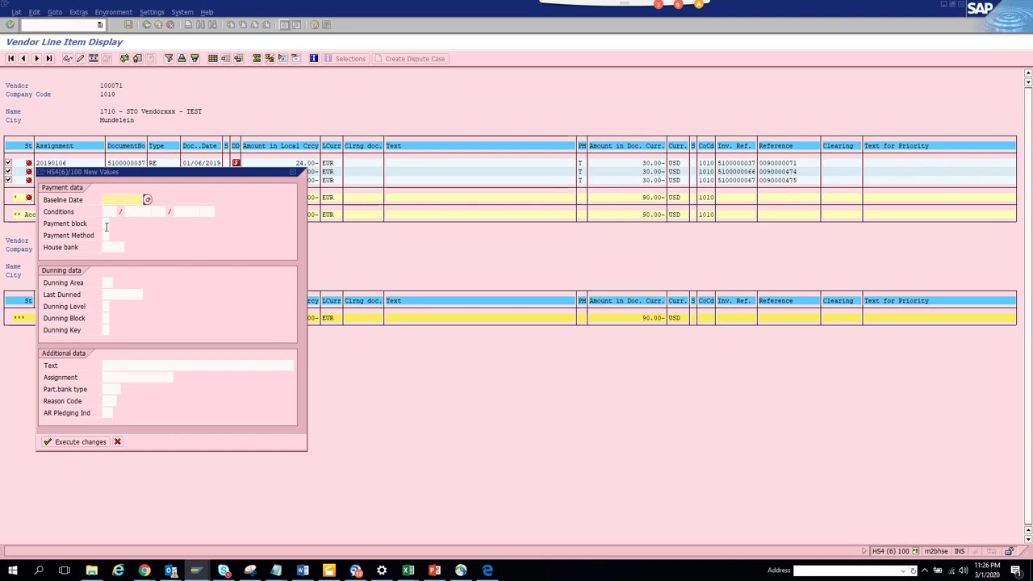
key(Return)
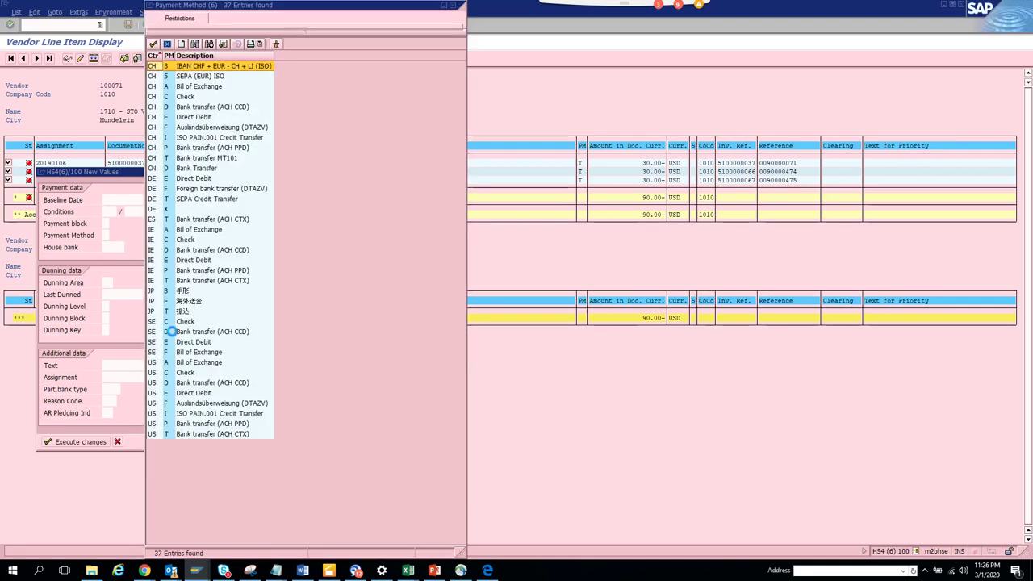
double_click(172, 180)
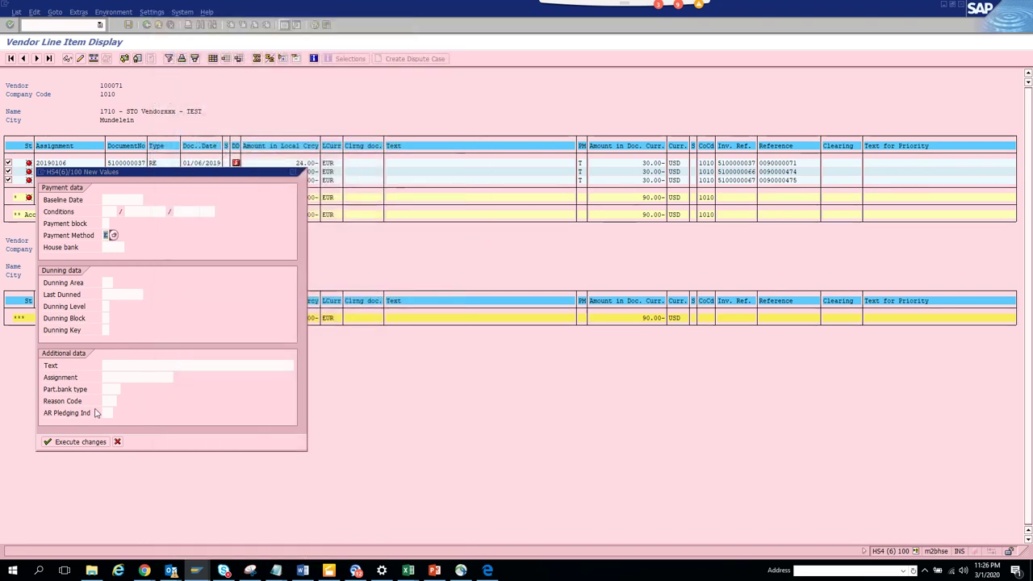
click(117, 366)
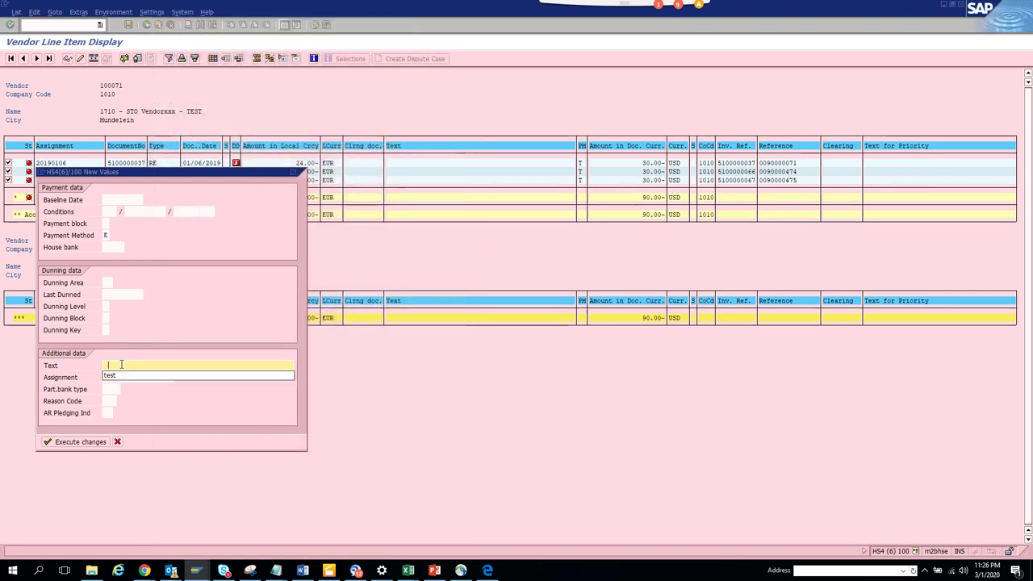
click(84, 442)
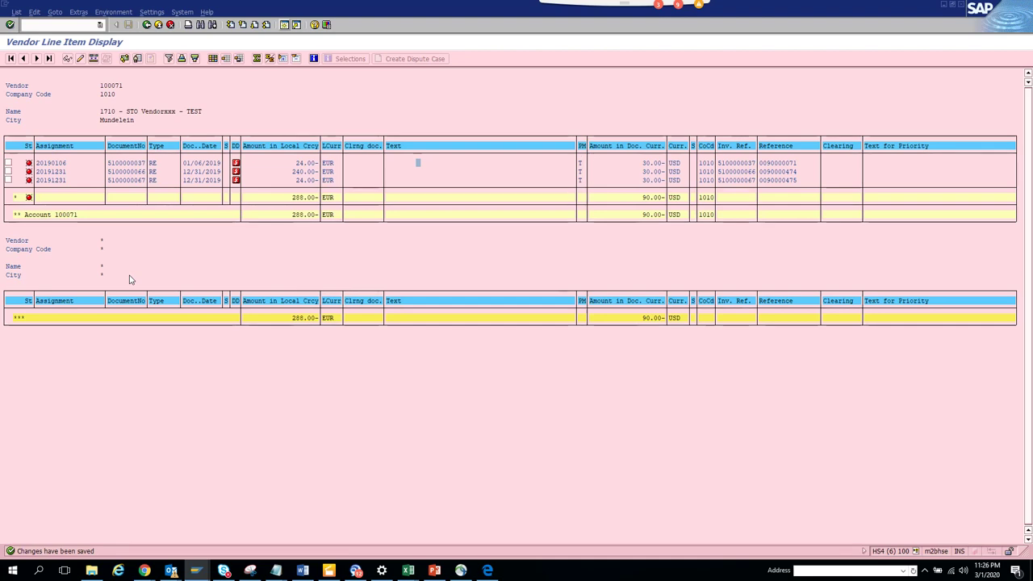
Refresh the line item list, check payment method and text in the first item's document, and return to the list
click(20, 13)
click(30, 35)
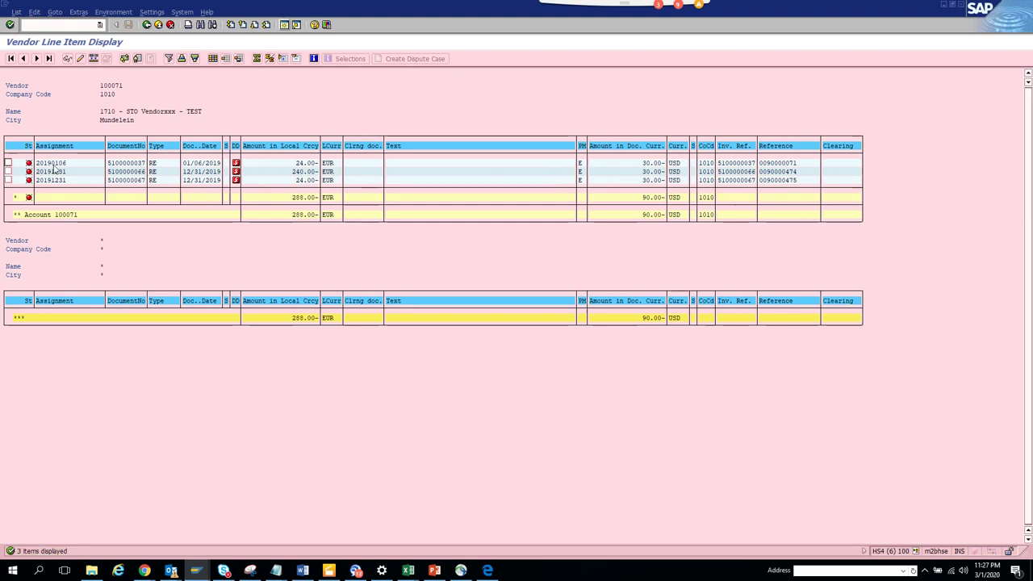
double_click(117, 163)
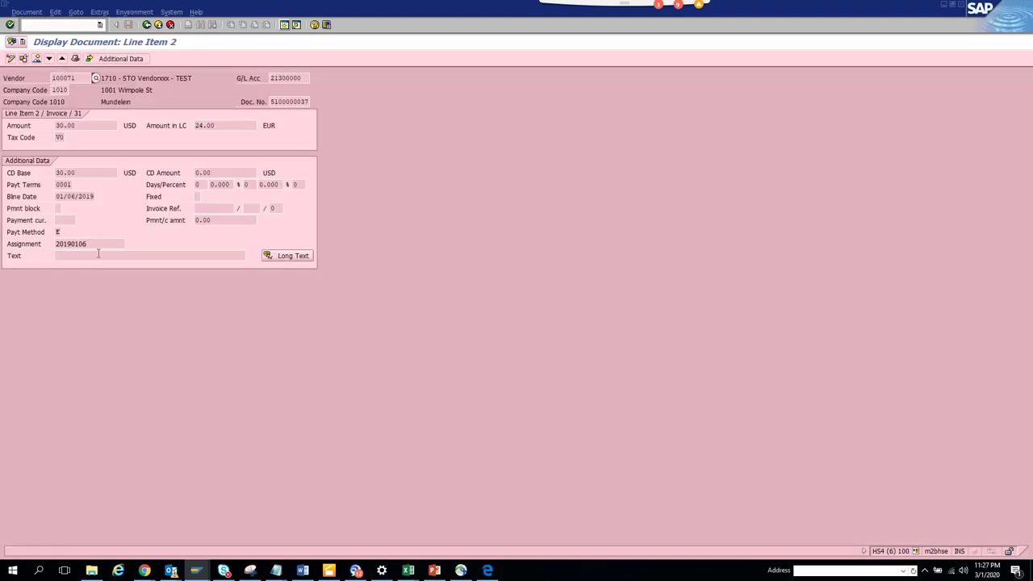
click(146, 24)
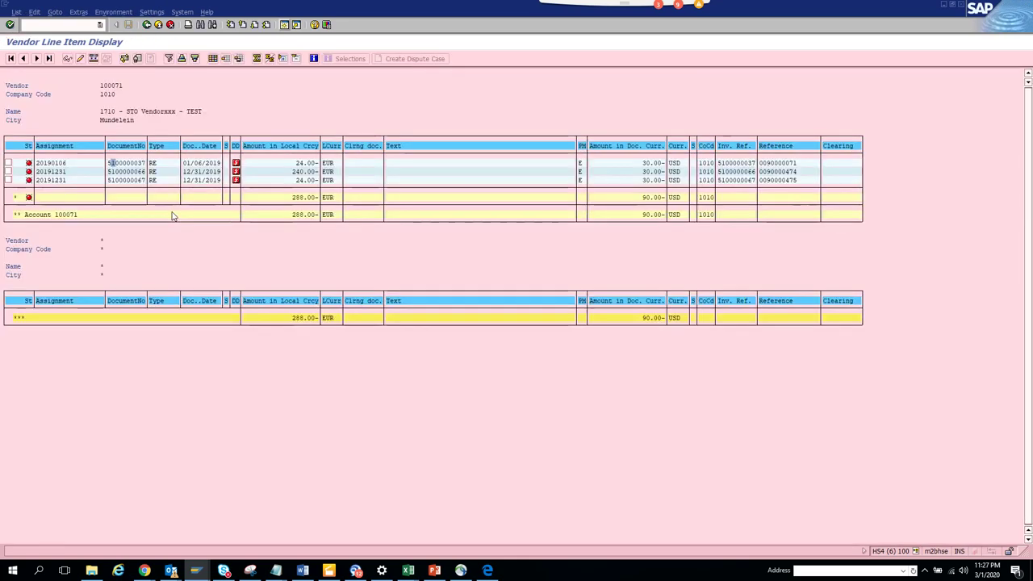